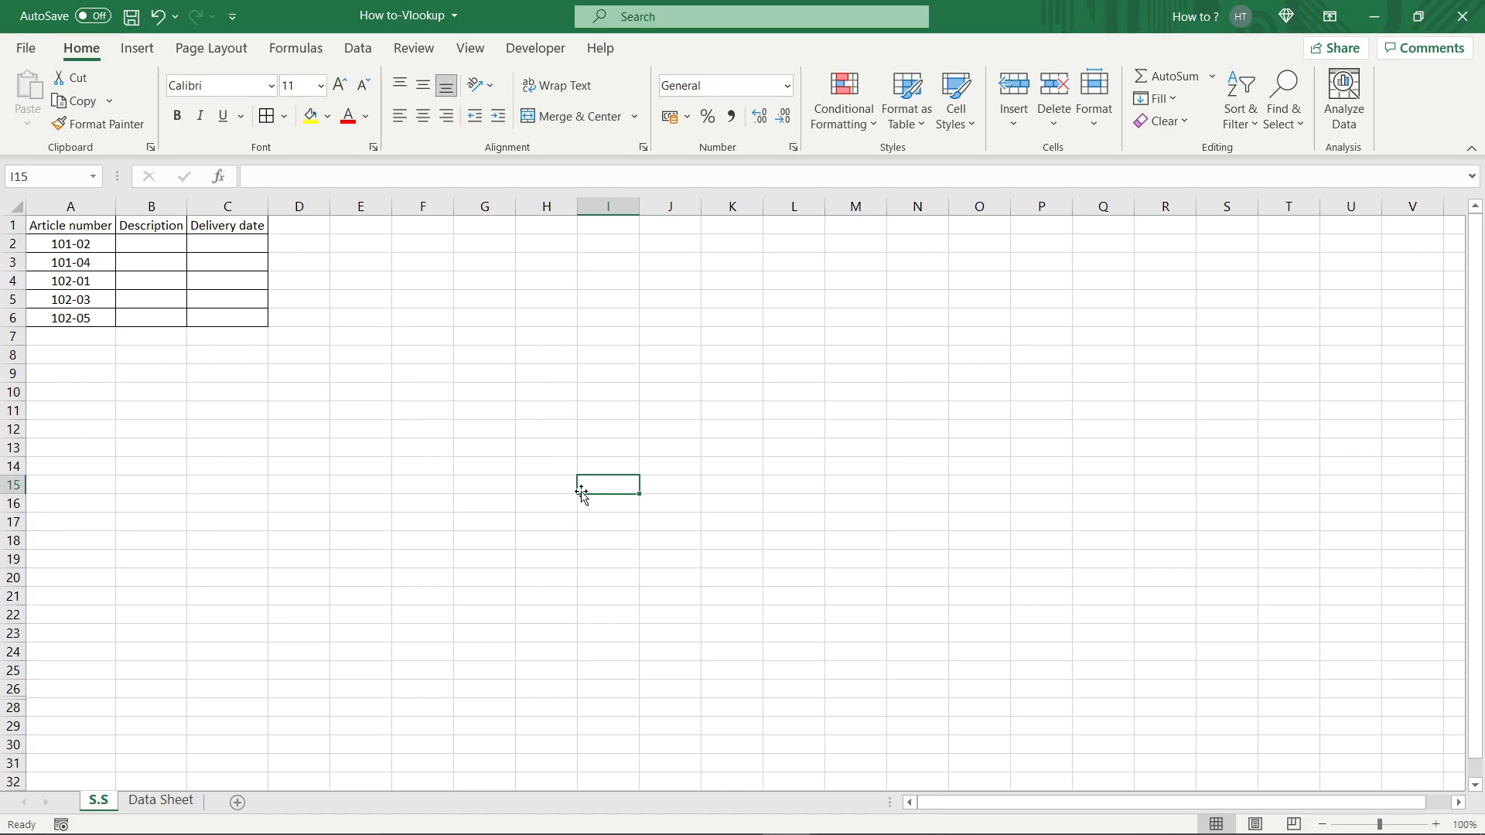
# Review the source table on the Data Sheet and return to the S.S sheet.
pyautogui.click(443, 431)
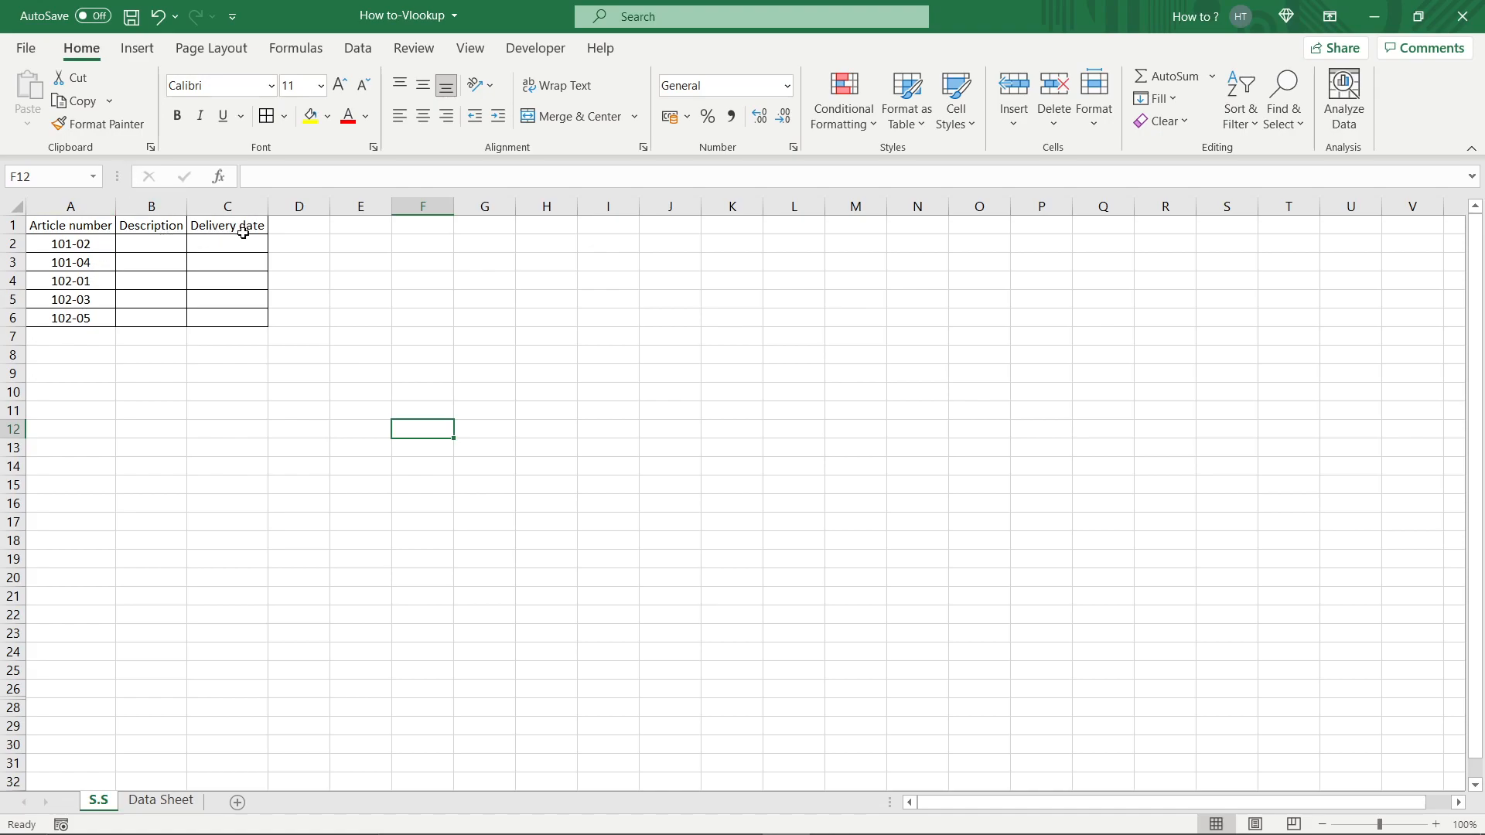
pyautogui.click(158, 804)
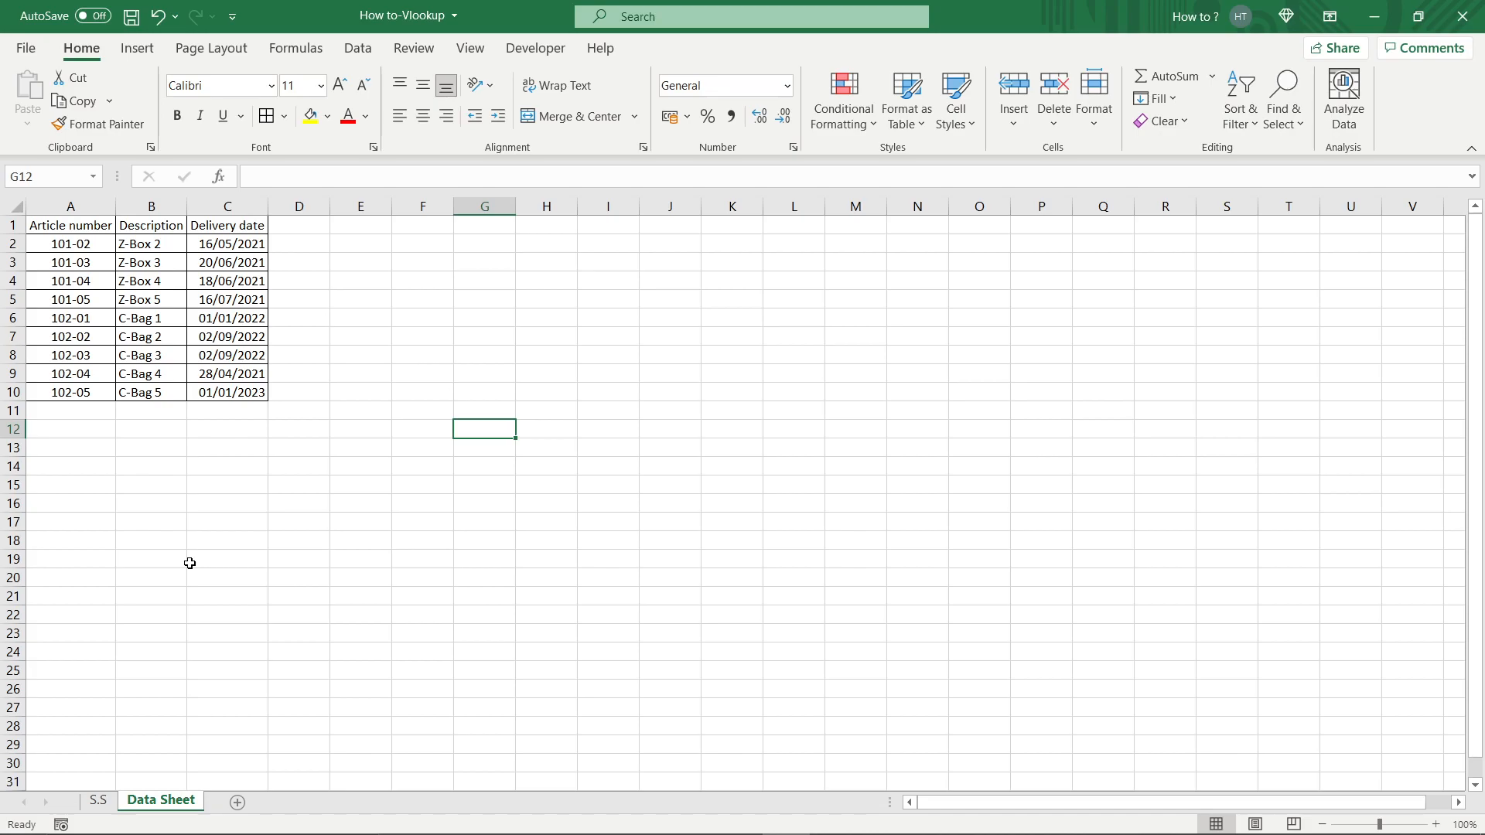
pyautogui.click(104, 805)
# Enter =VLOOKUP(A2;'Data Sheet'!A:C;2;FALSE) in B2 to fetch the description for the article number.
pyautogui.click(136, 250)
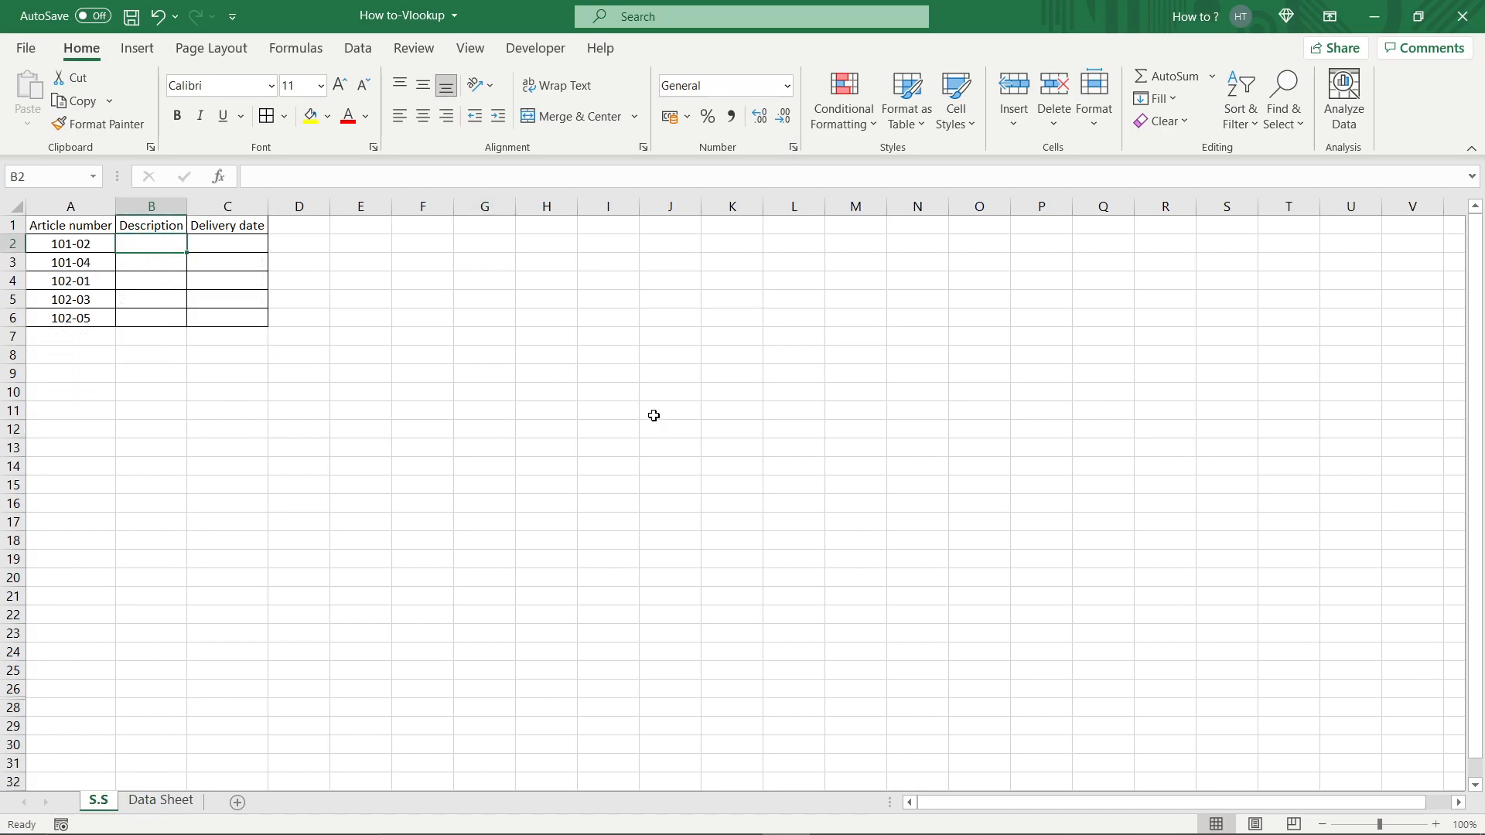
pyautogui.write('=')
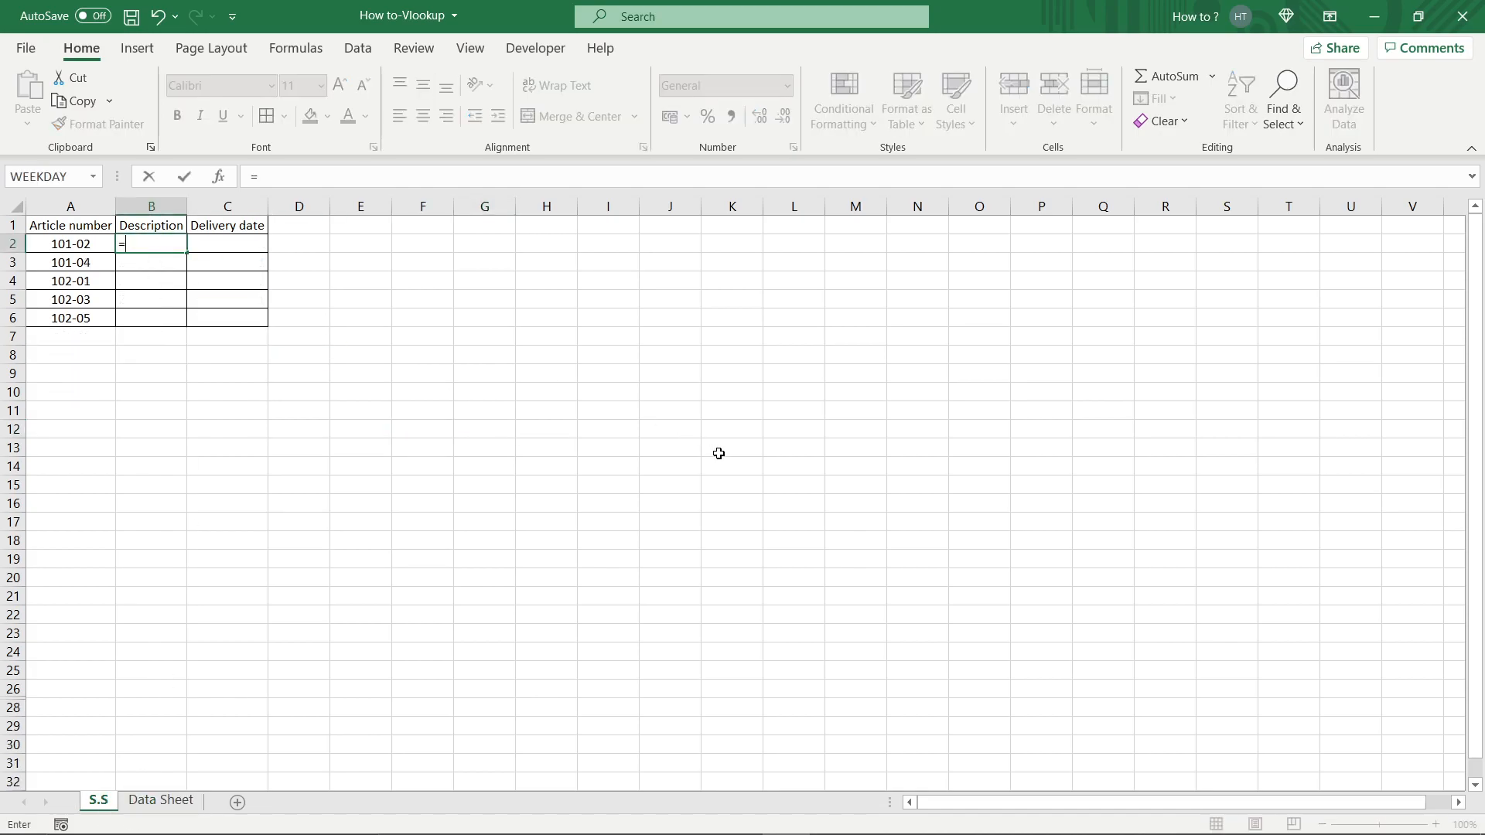
pyautogui.write('v')
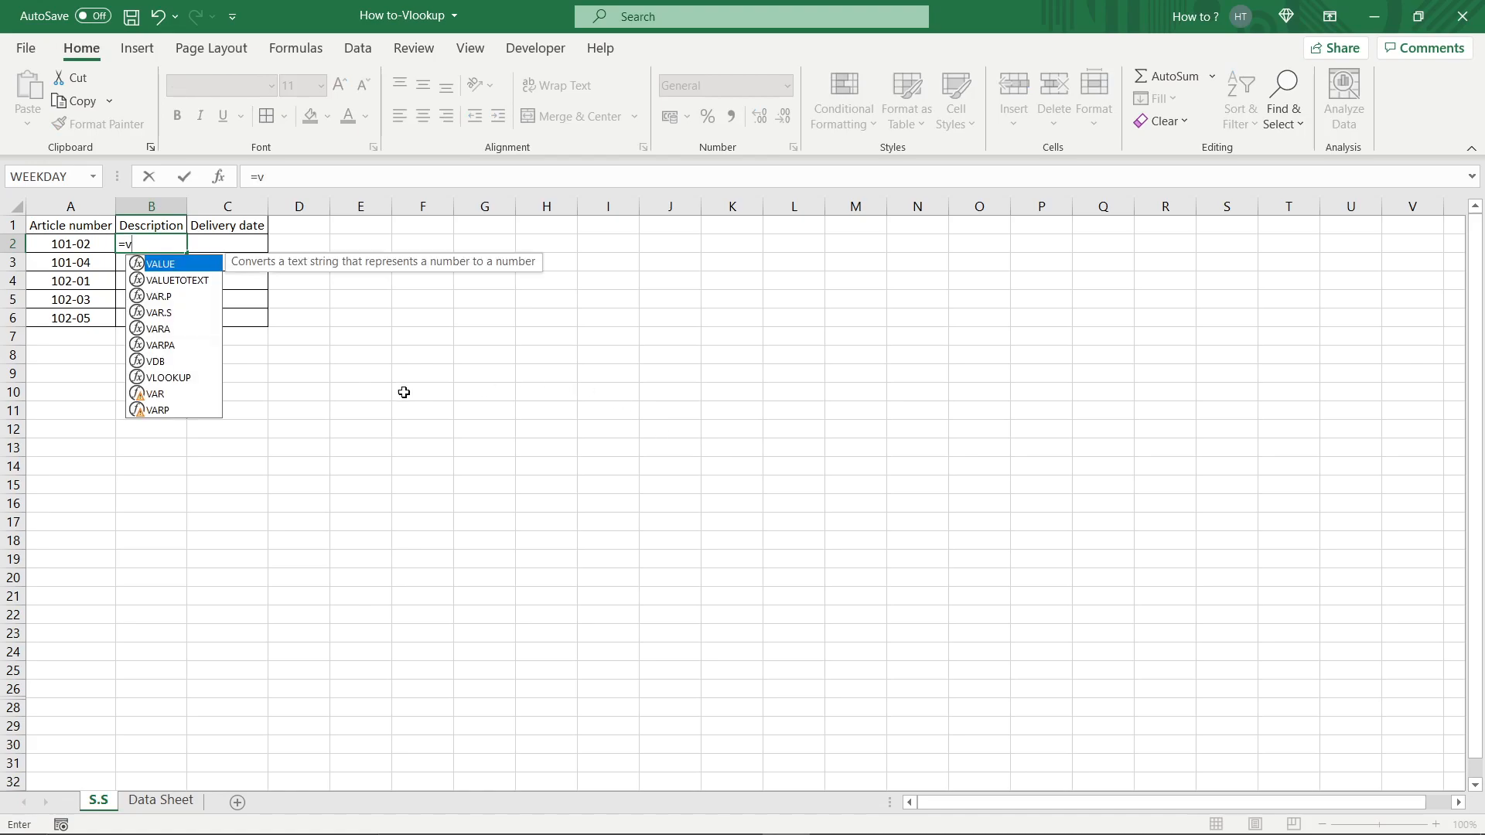
pyautogui.doubleClick(186, 379)
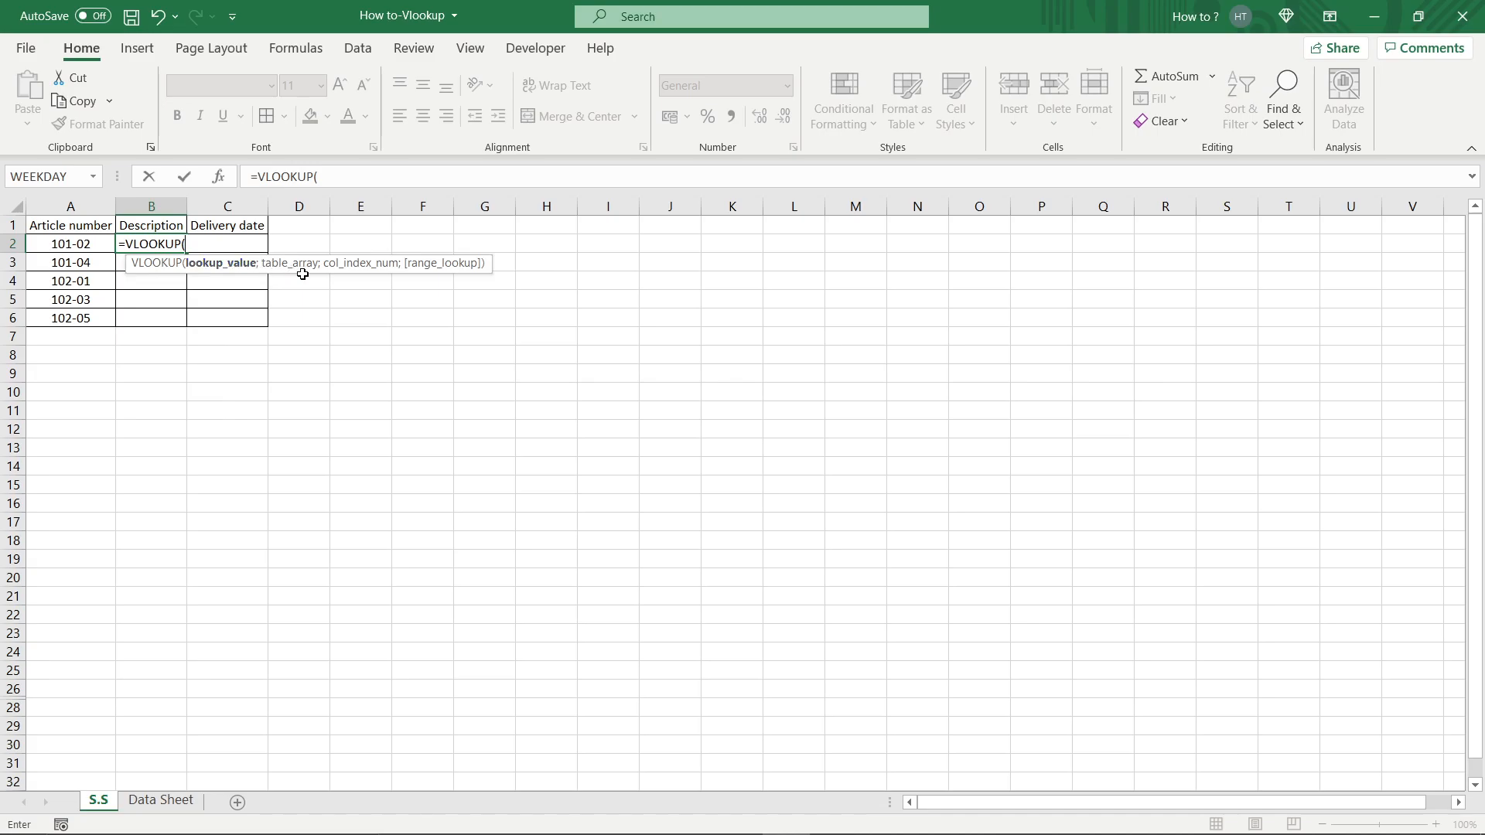
pyautogui.click(95, 245)
pyautogui.write(';')
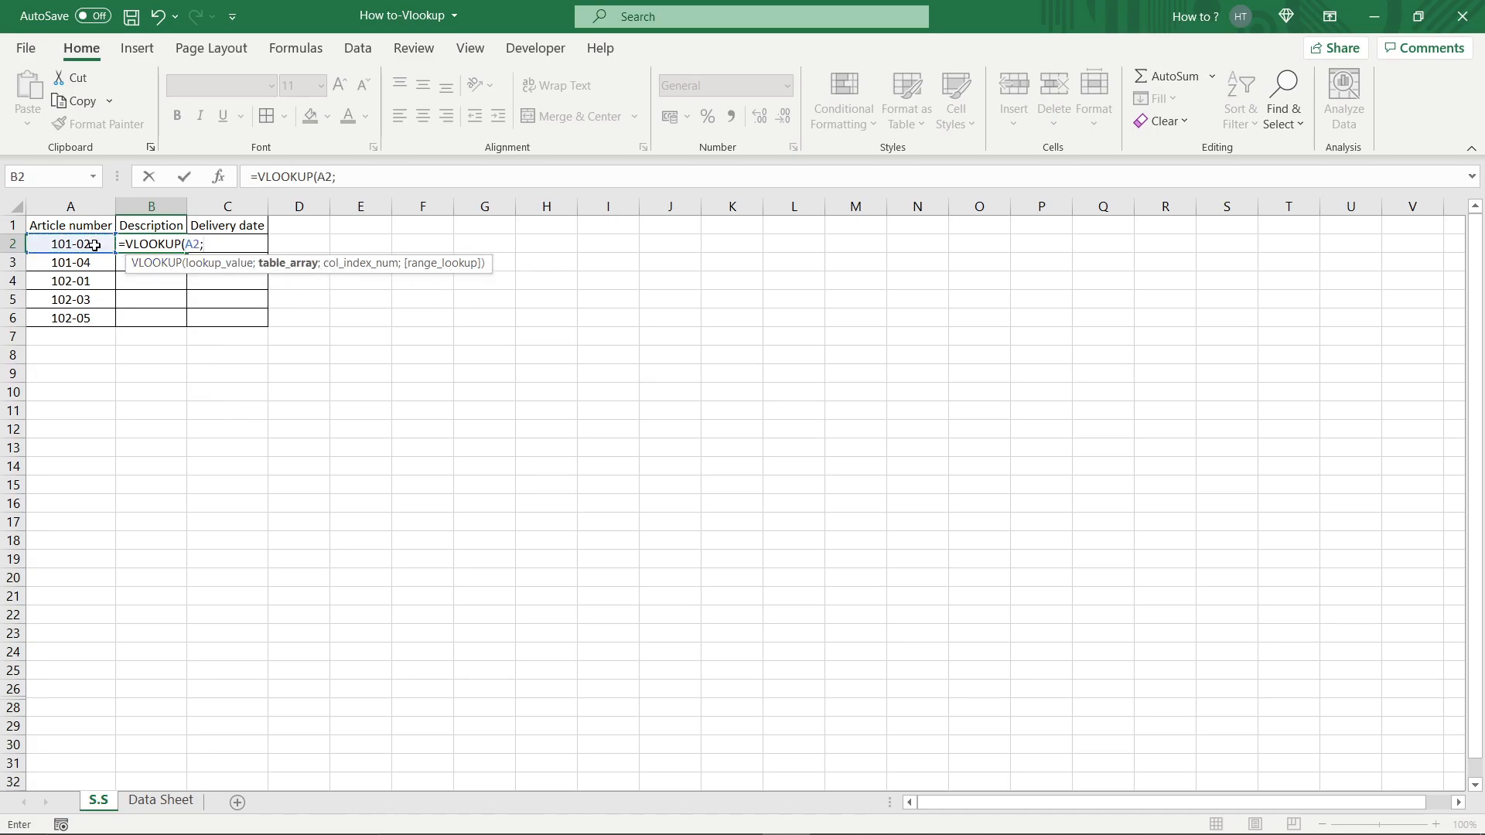
pyautogui.click(161, 801)
pyautogui.moveTo(66, 206); pyautogui.dragTo(206, 206)
pyautogui.write(';')
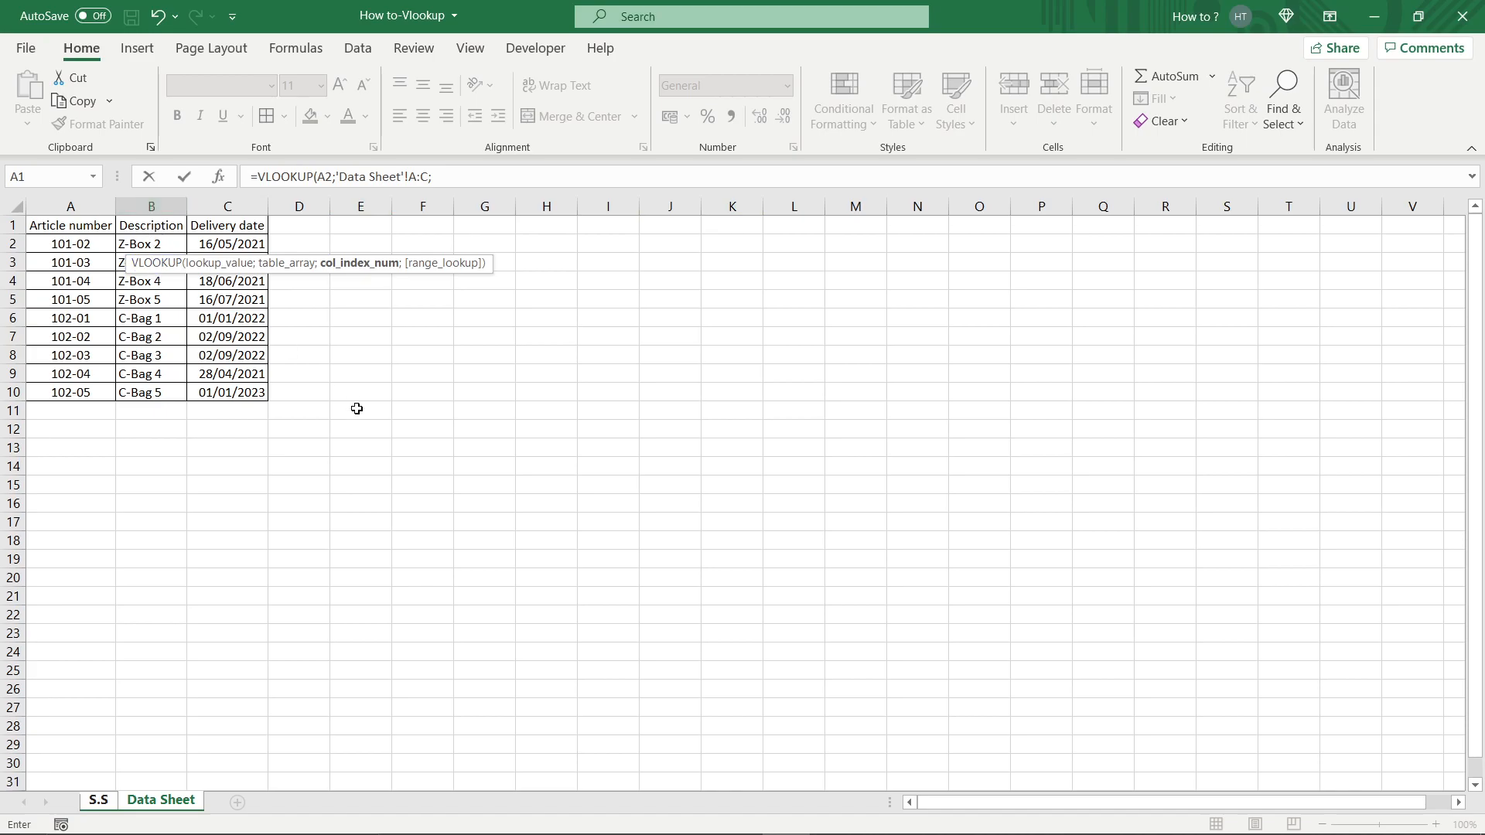
pyautogui.write(';')
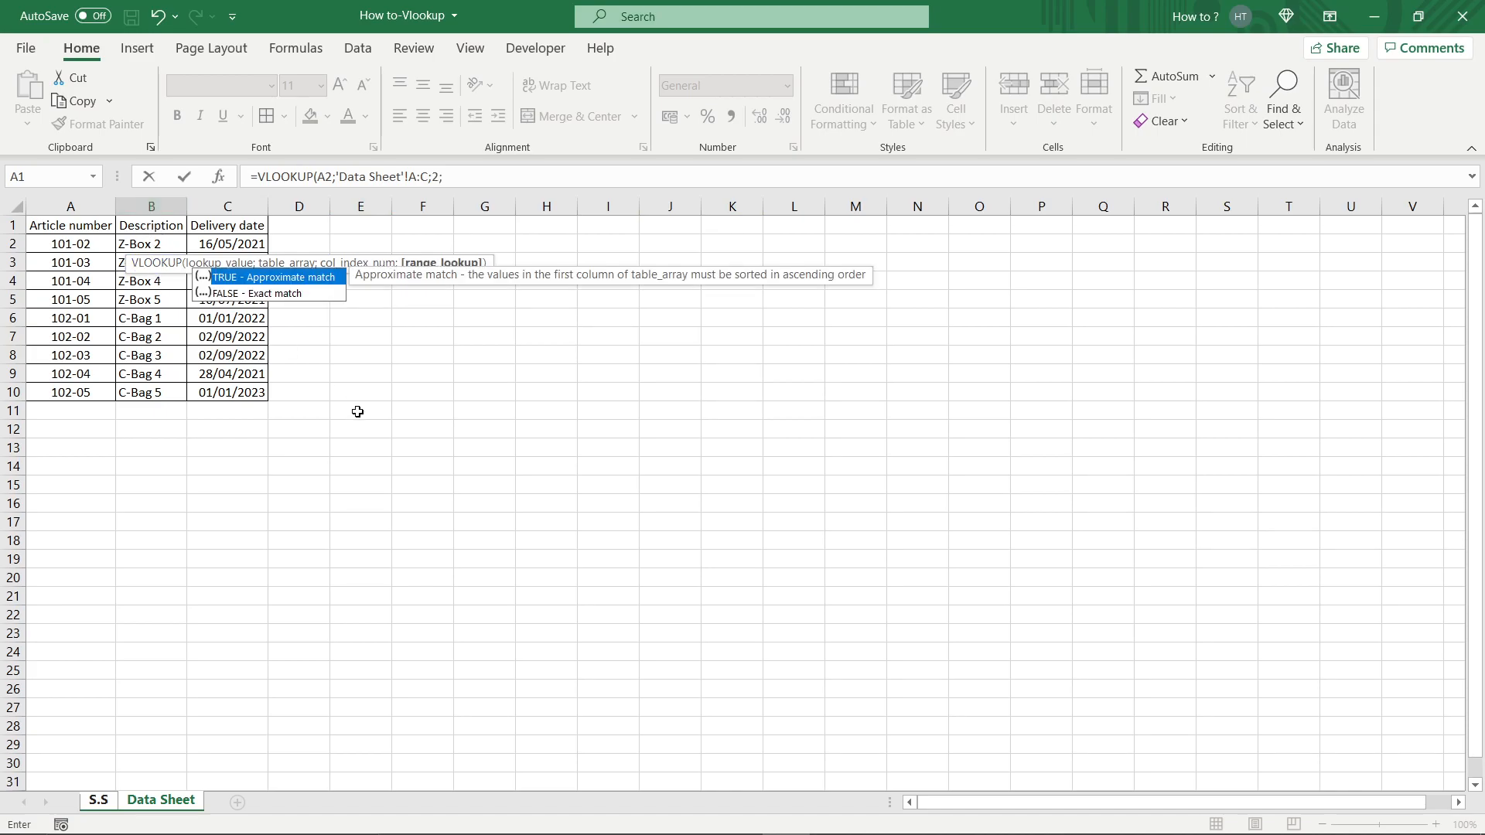
pyautogui.doubleClick(272, 297)
pyautogui.press('Return')
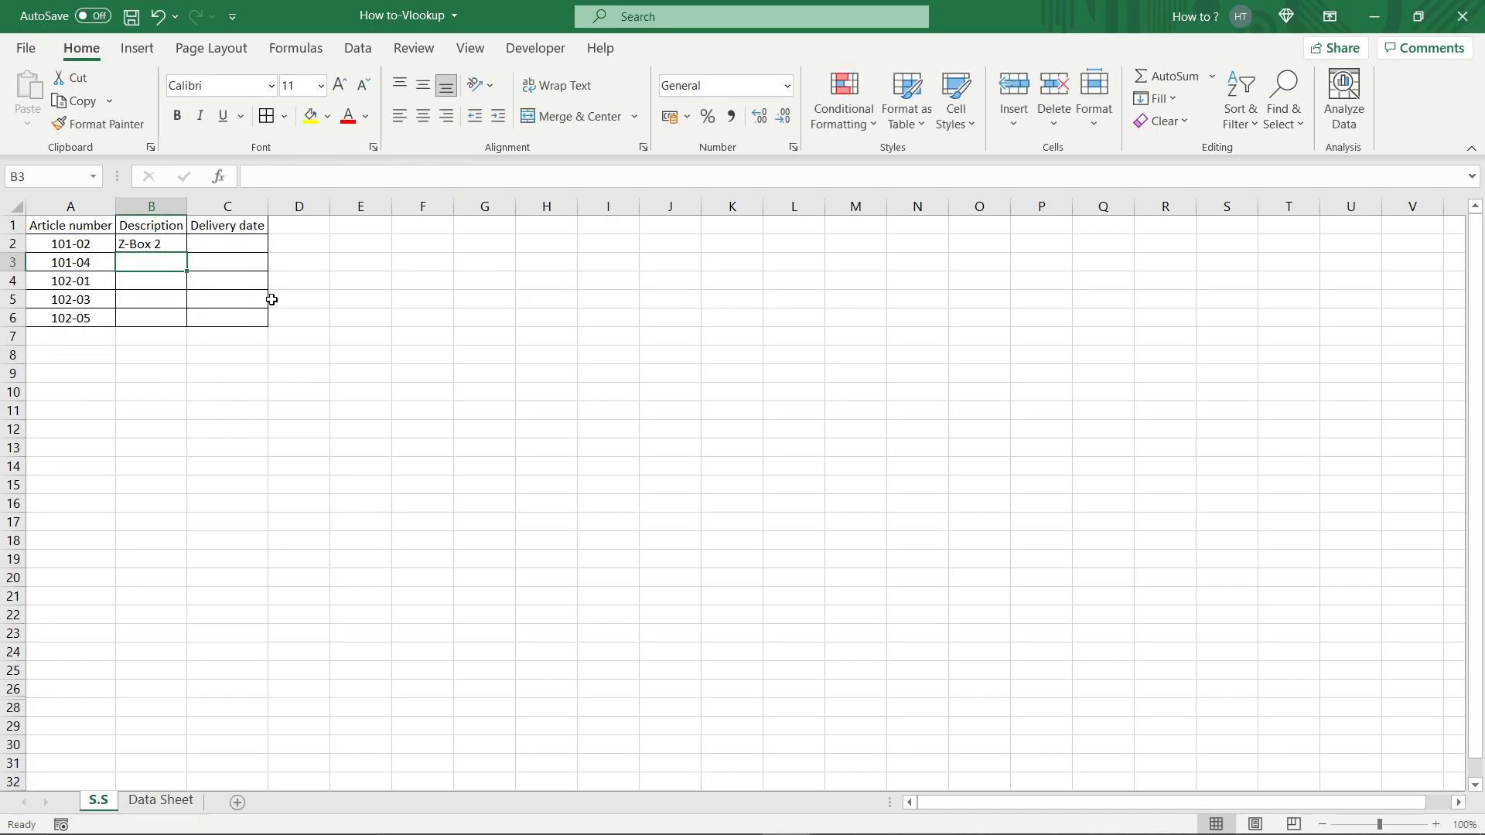
# Fill the B2 description formula down through the rest of the table.
pyautogui.click(171, 244)
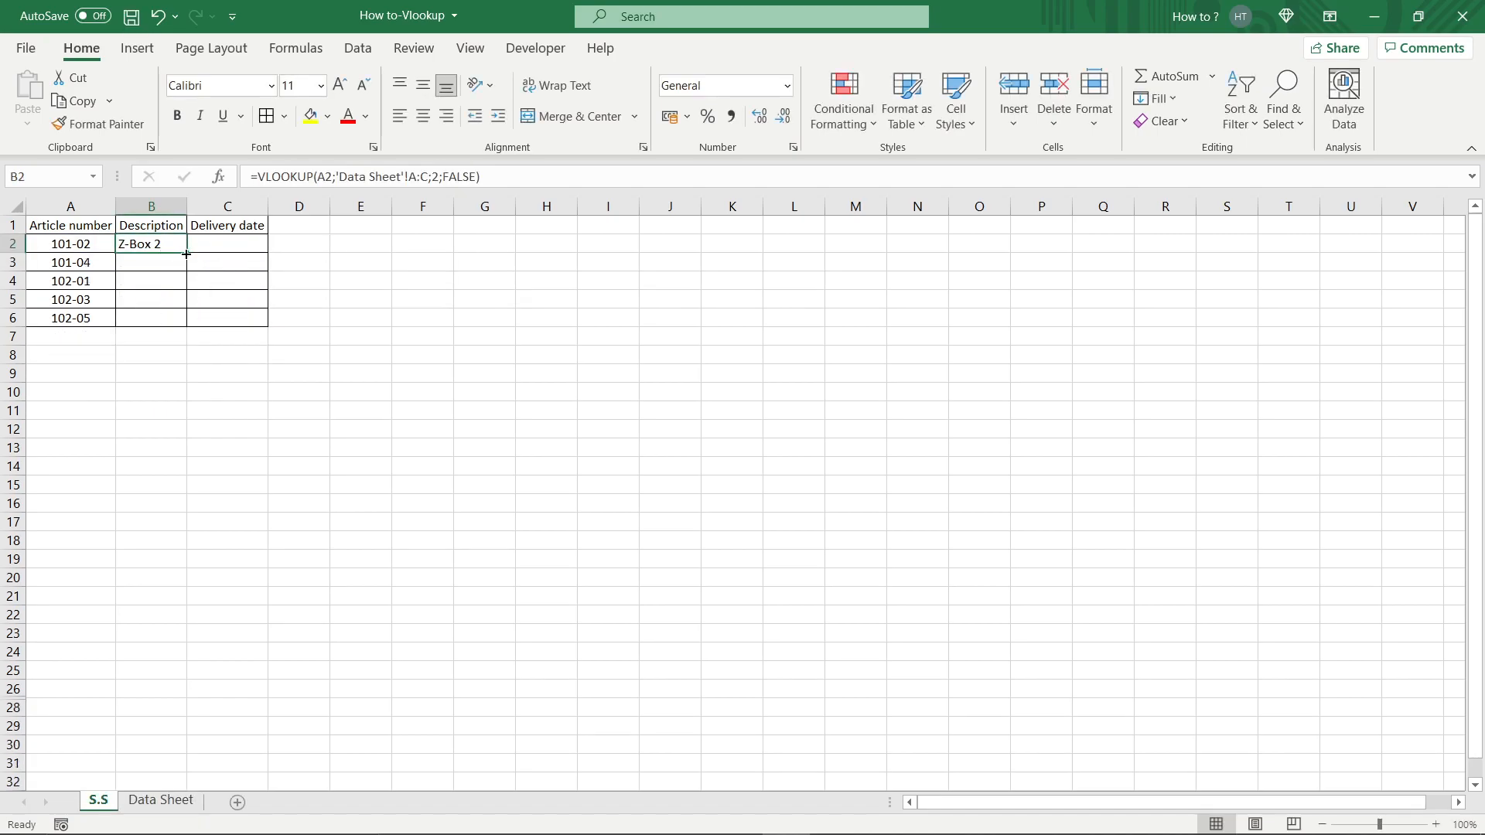
pyautogui.doubleClick(187, 254)
pyautogui.click(415, 371)
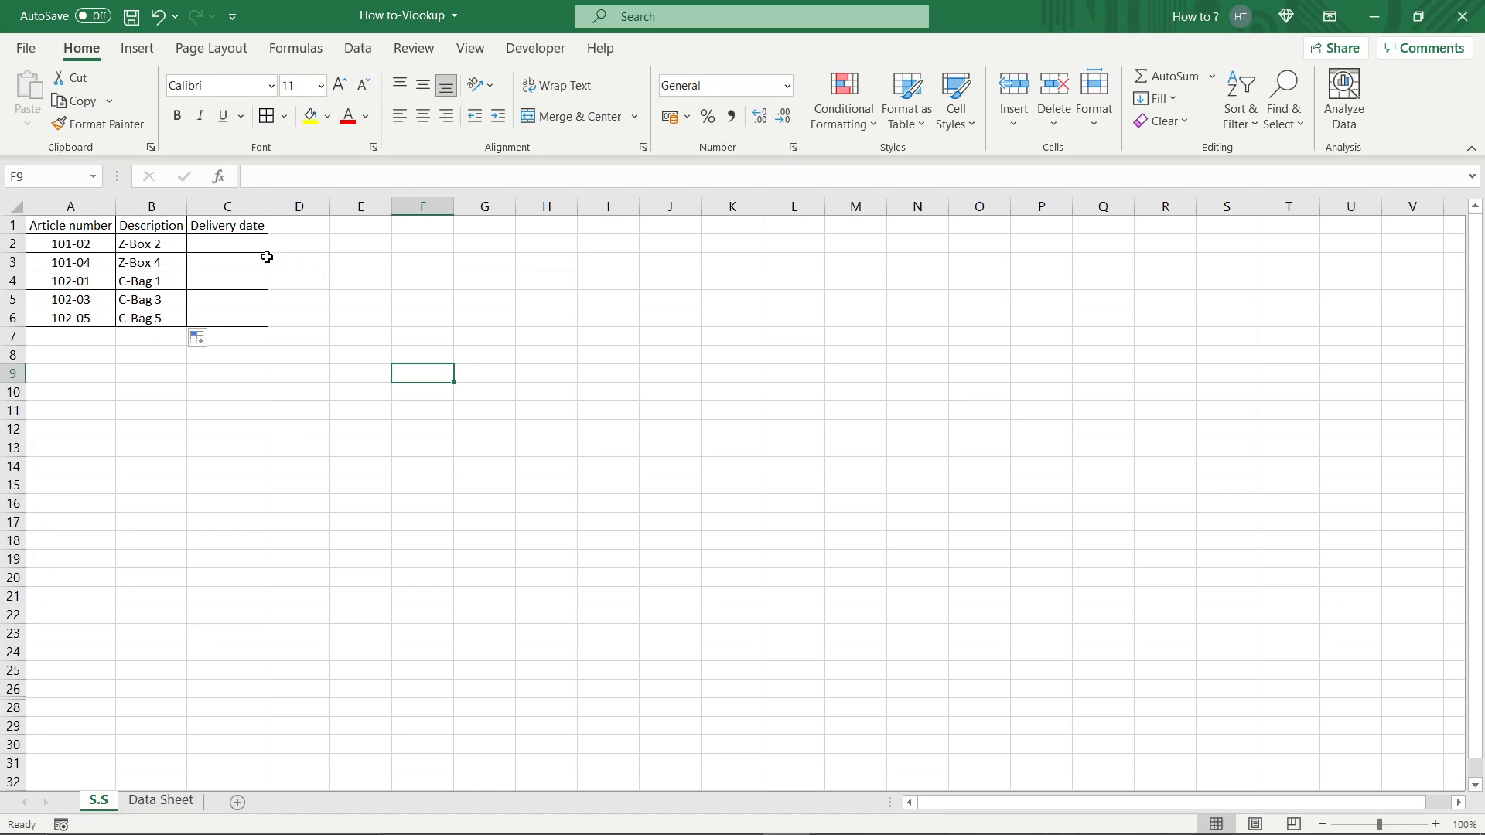
# Enter =VLOOKUP(A2;'Data Sheet'!A:C;3;FALSE) in C2 to fetch the delivery date.
pyautogui.click(240, 243)
pyautogui.write('=v')
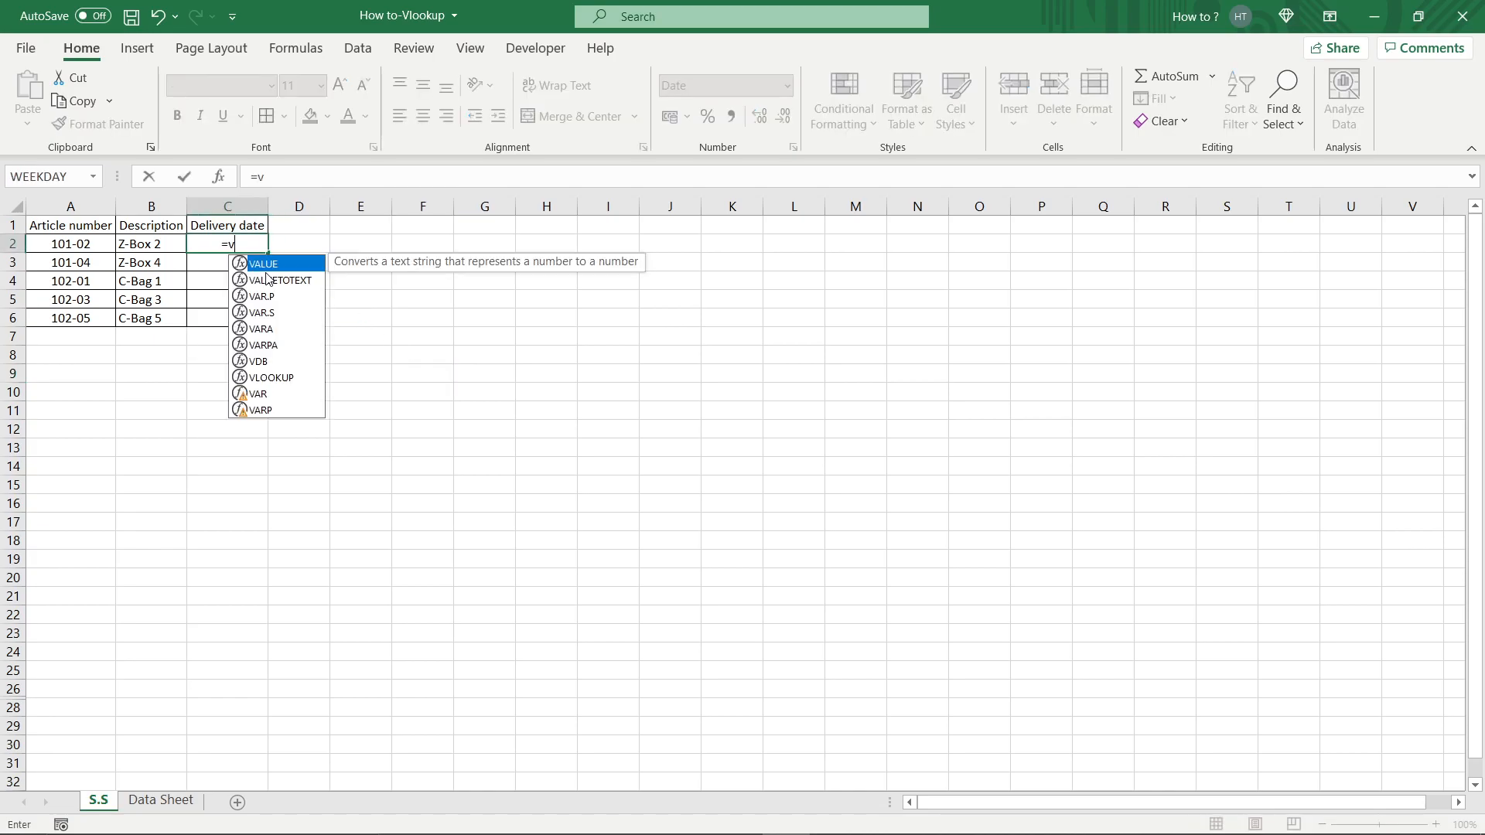
pyautogui.doubleClick(271, 377)
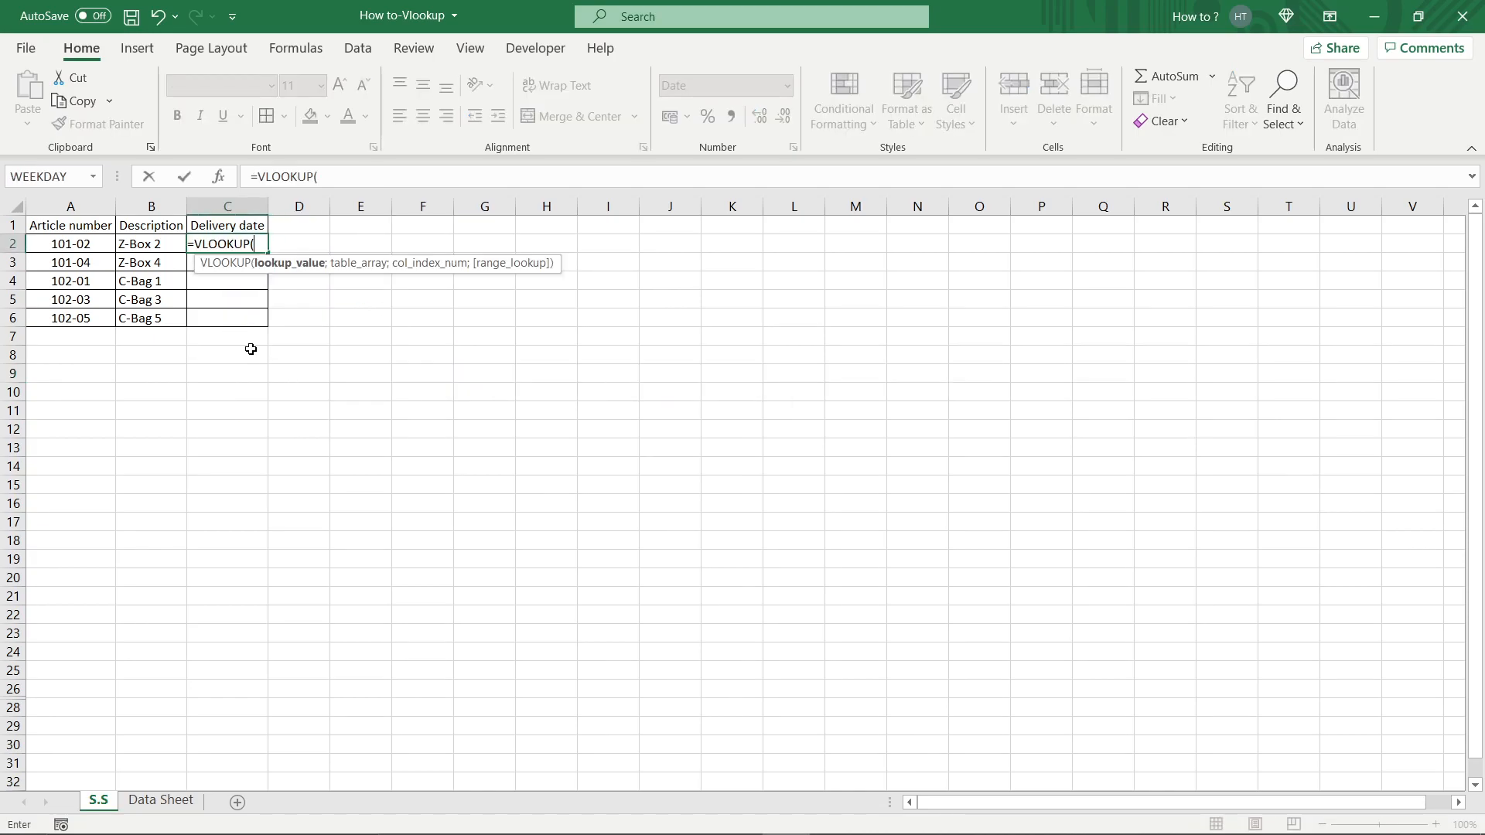
pyautogui.click(94, 245)
pyautogui.write(';')
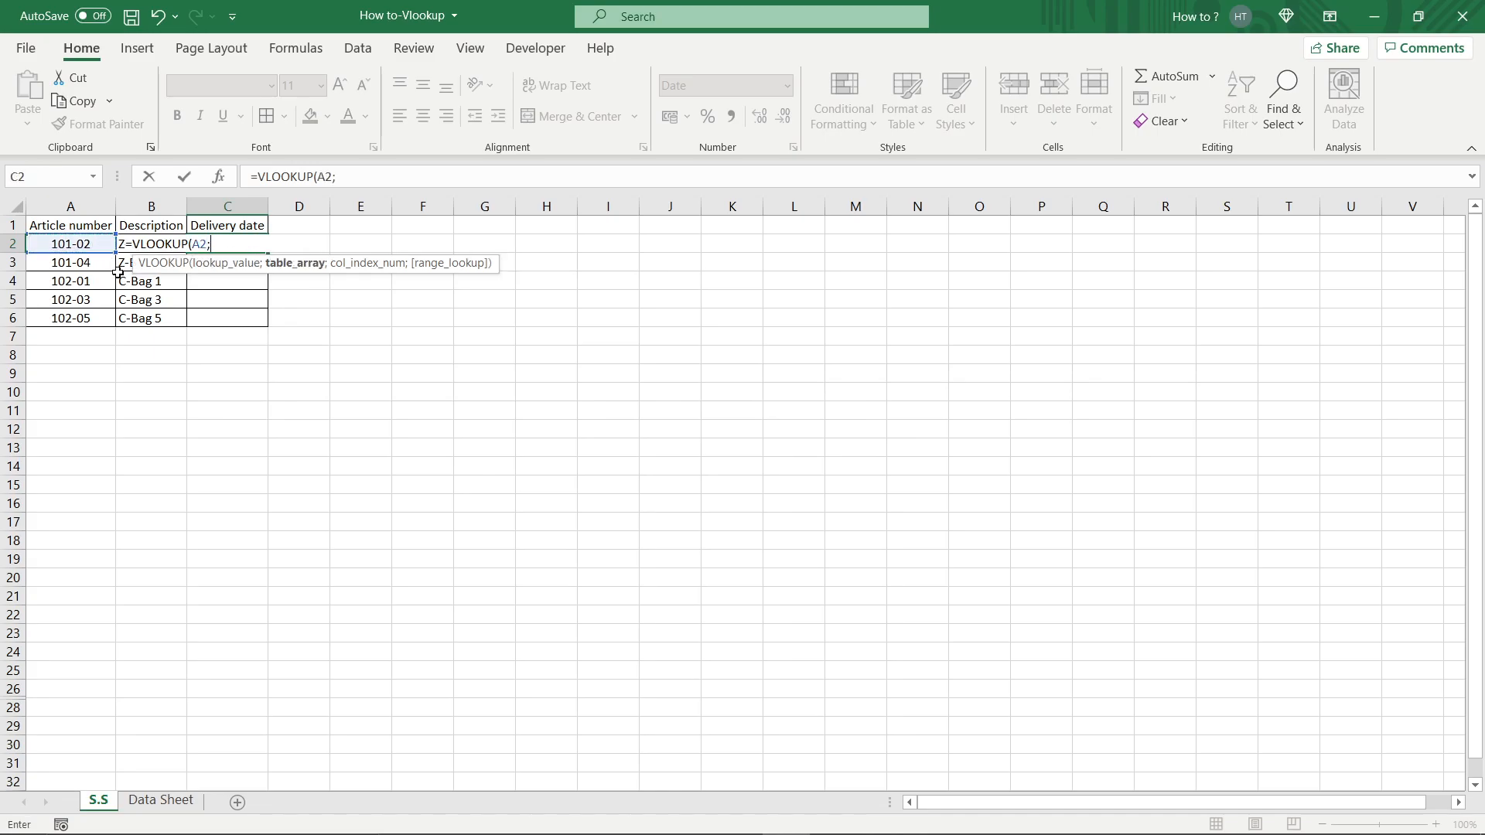
pyautogui.click(161, 800)
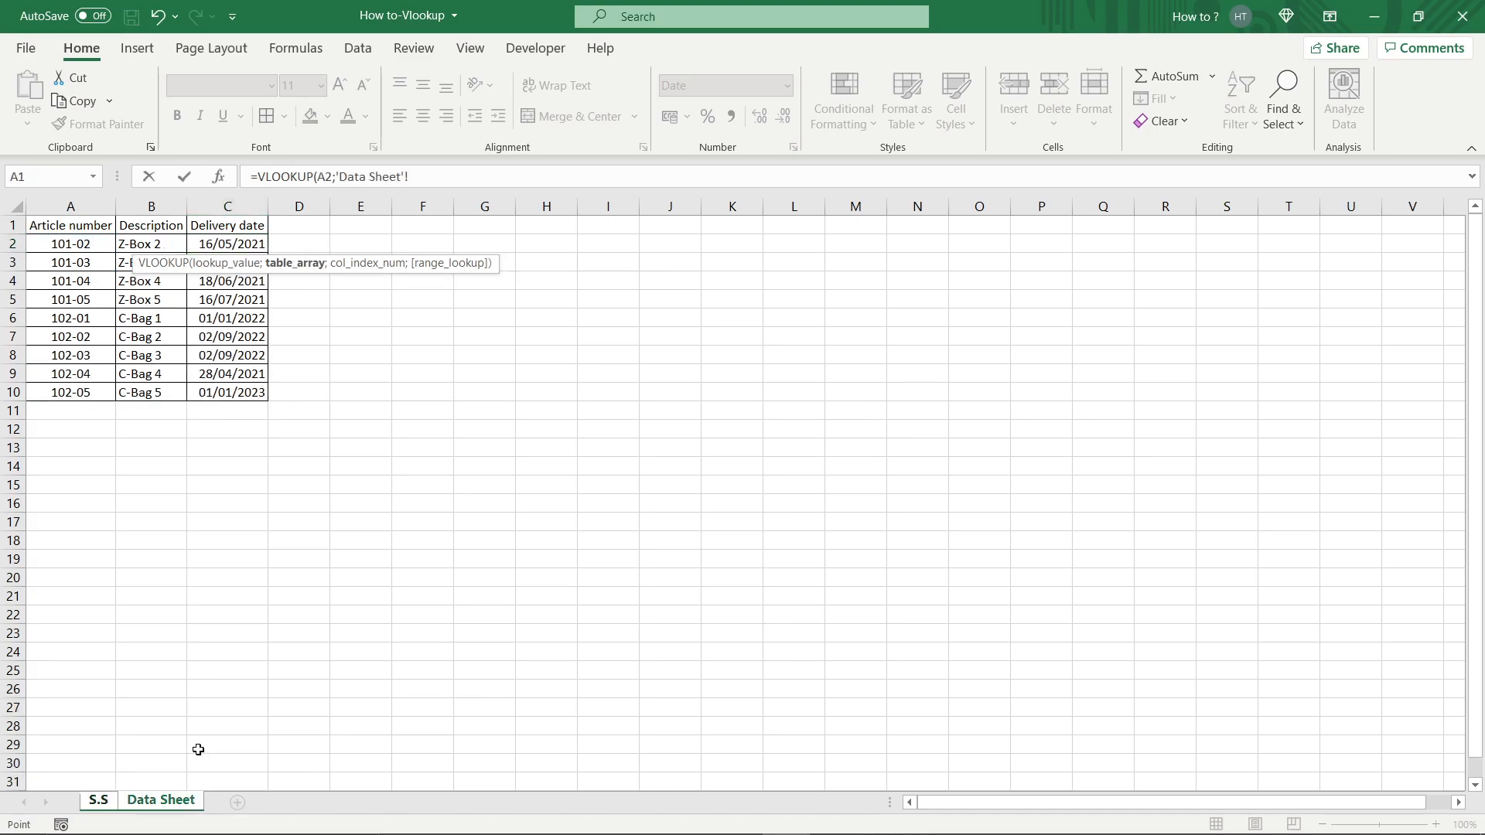
pyautogui.click(69, 207)
pyautogui.moveTo(68, 207); pyautogui.dragTo(209, 206)
pyautogui.write(';')
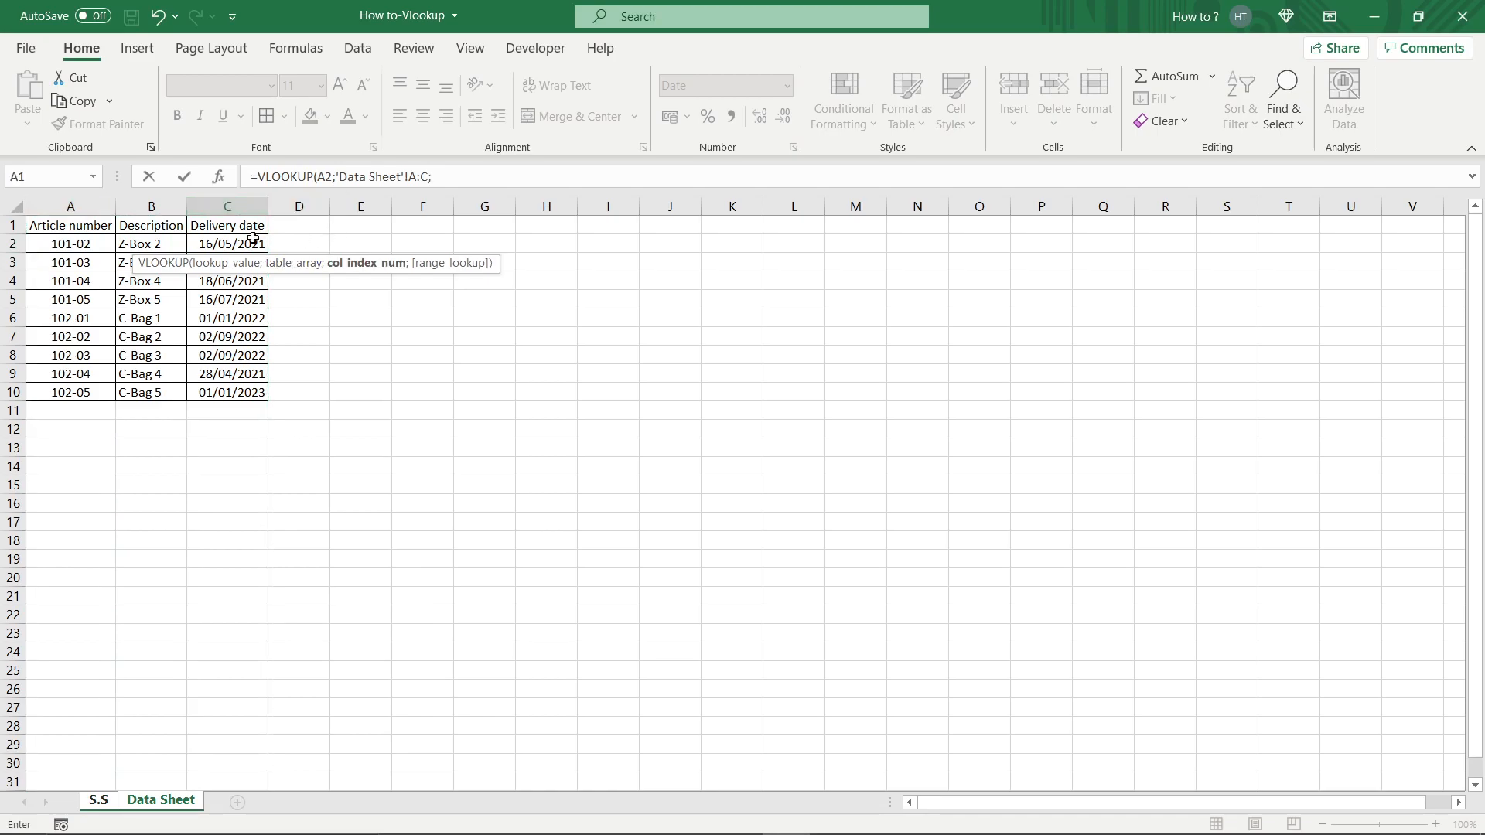
pyautogui.write('3;')
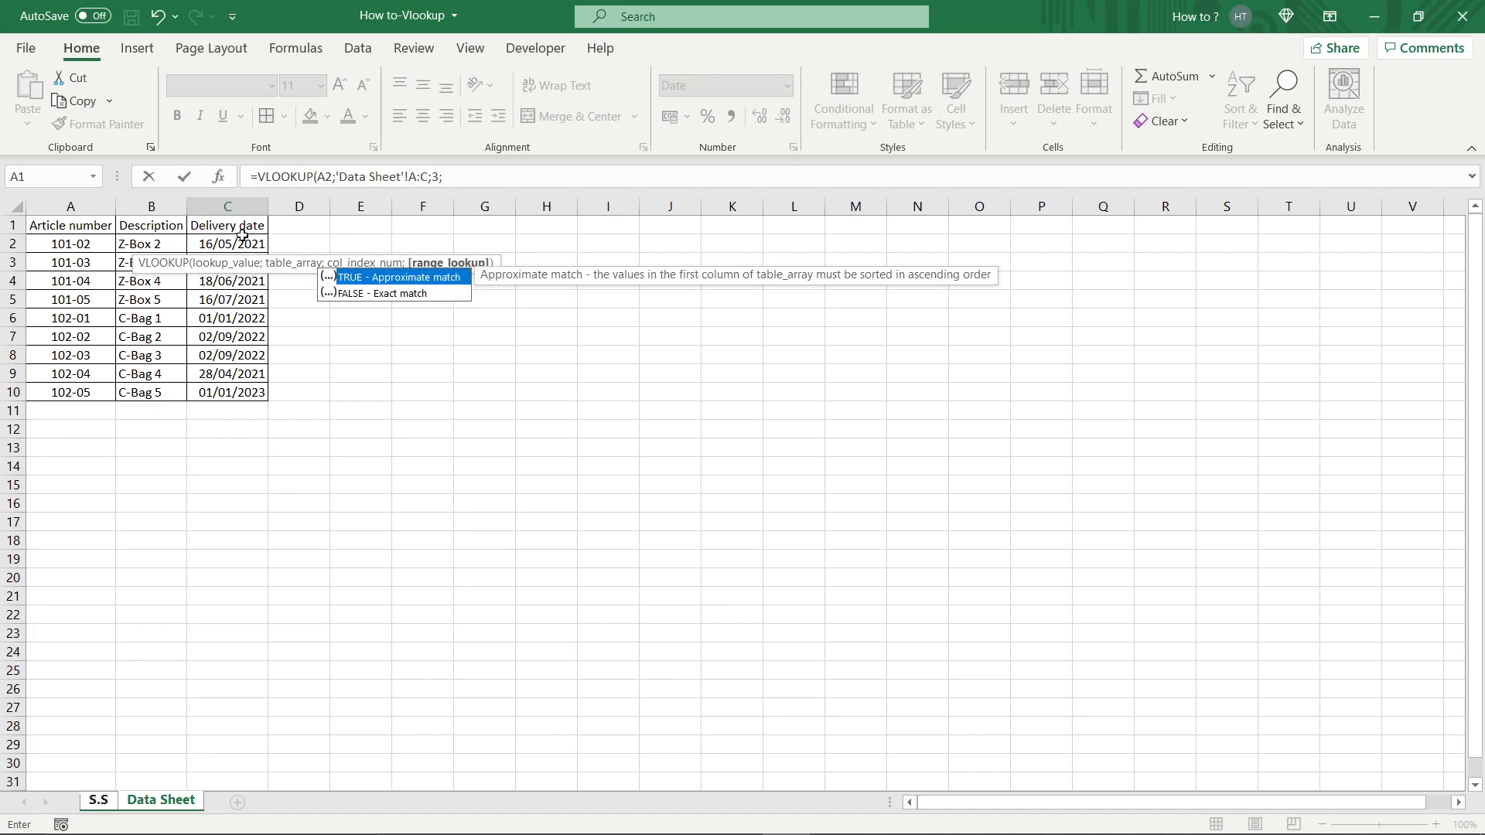
pyautogui.doubleClick(375, 296)
pyautogui.press('Return')
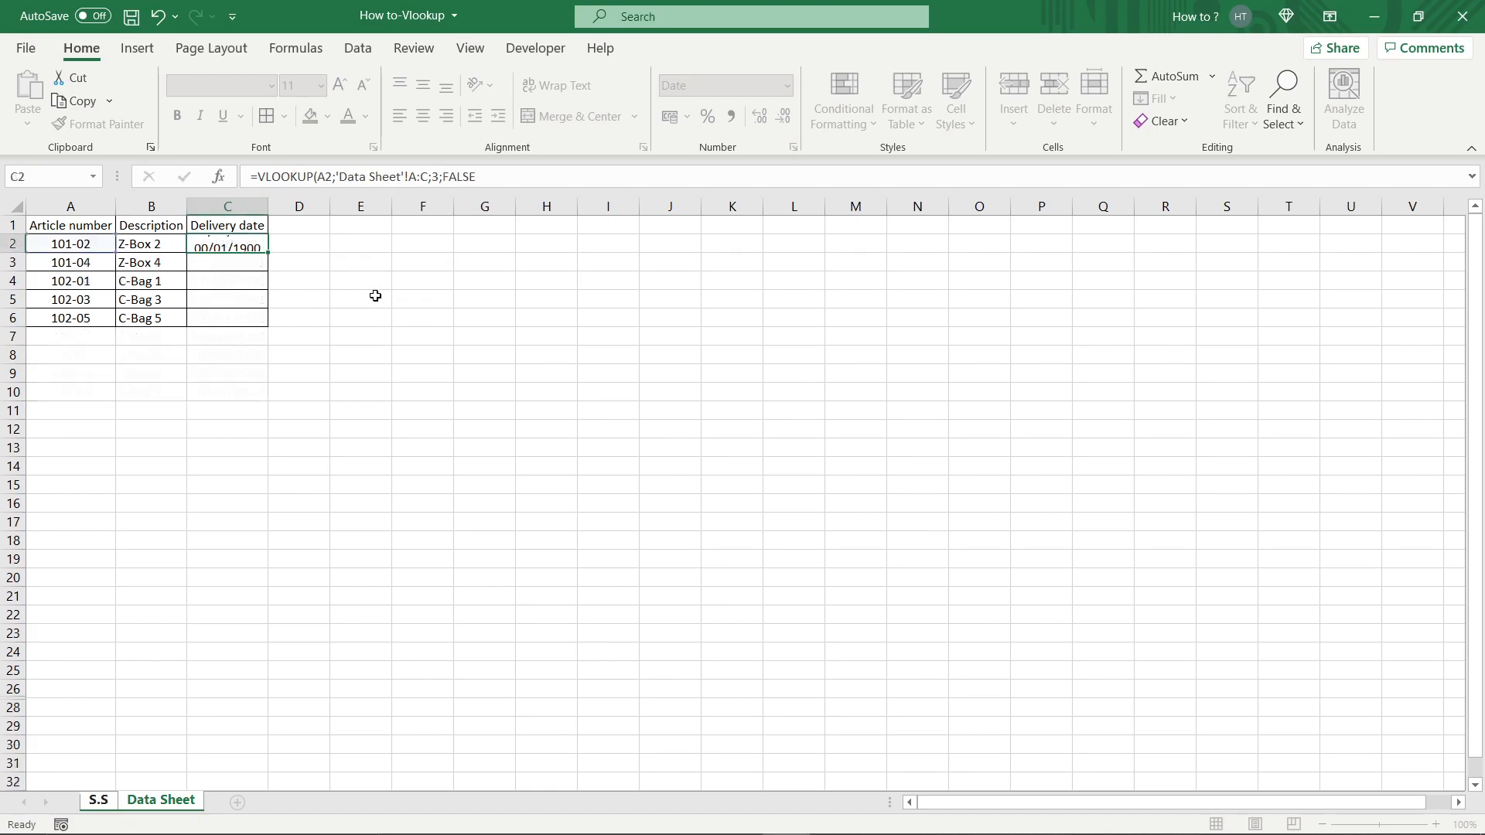
# Fill the C2 delivery date formula down through the rest of the table.
pyautogui.click(245, 243)
pyautogui.doubleClick(268, 253)
pyautogui.click(432, 394)
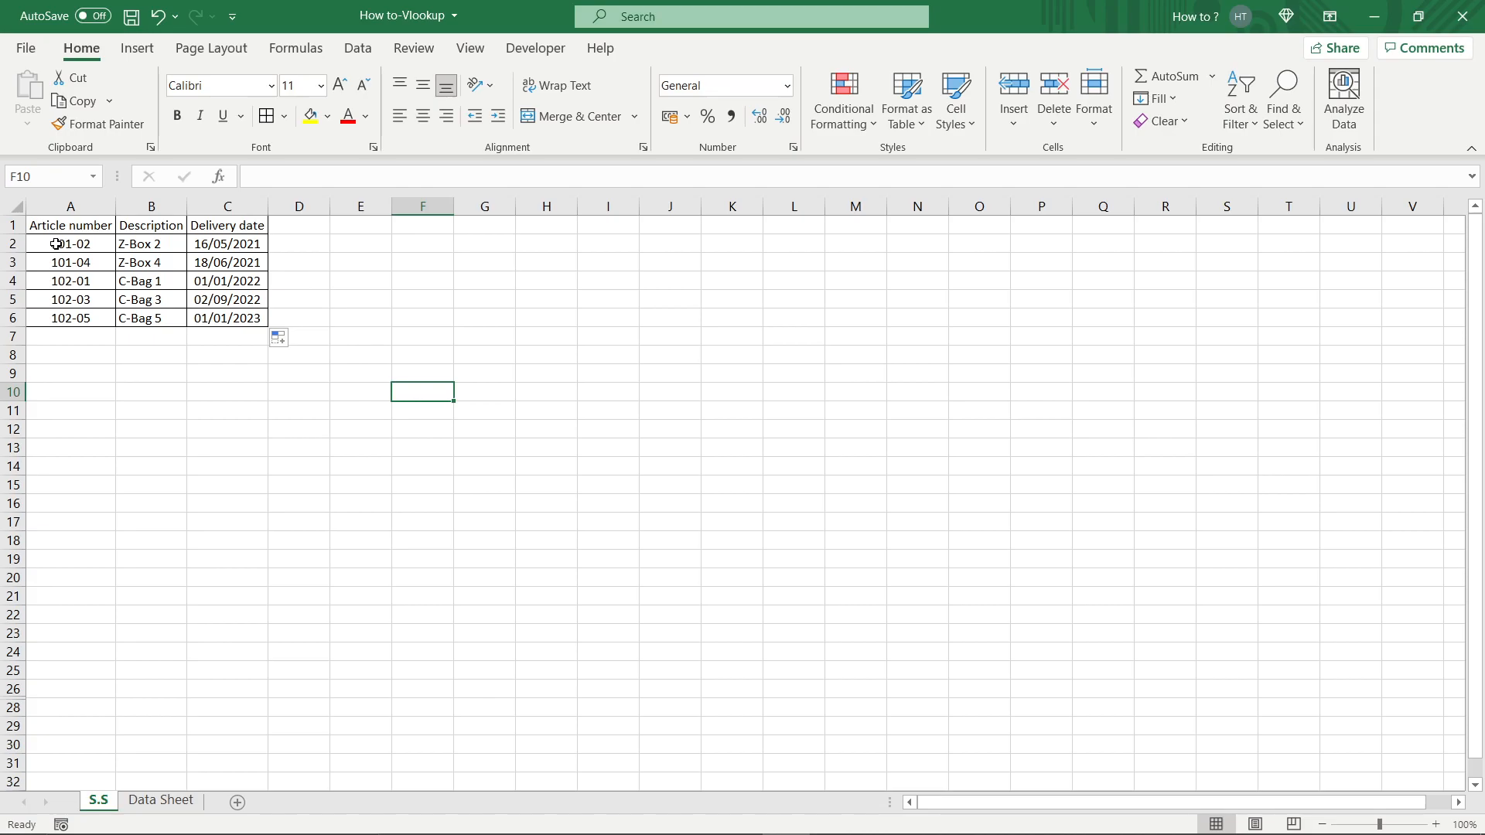
# Add a bordered Remarks column with the header Remarks in D1 of the S.S sheet.
pyautogui.click(172, 801)
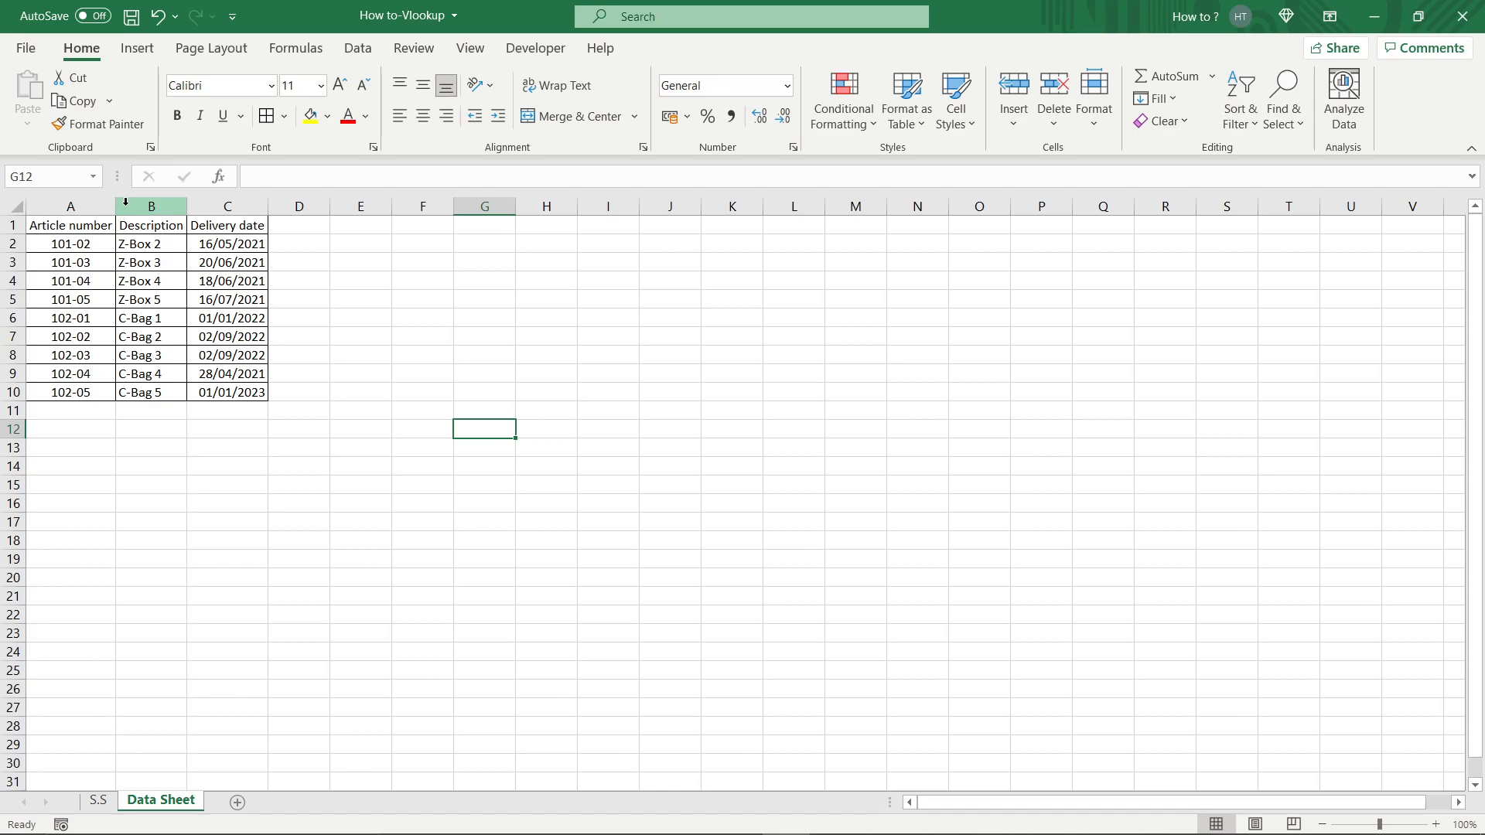
pyautogui.moveTo(147, 208); pyautogui.dragTo(309, 318)
pyautogui.click(99, 801)
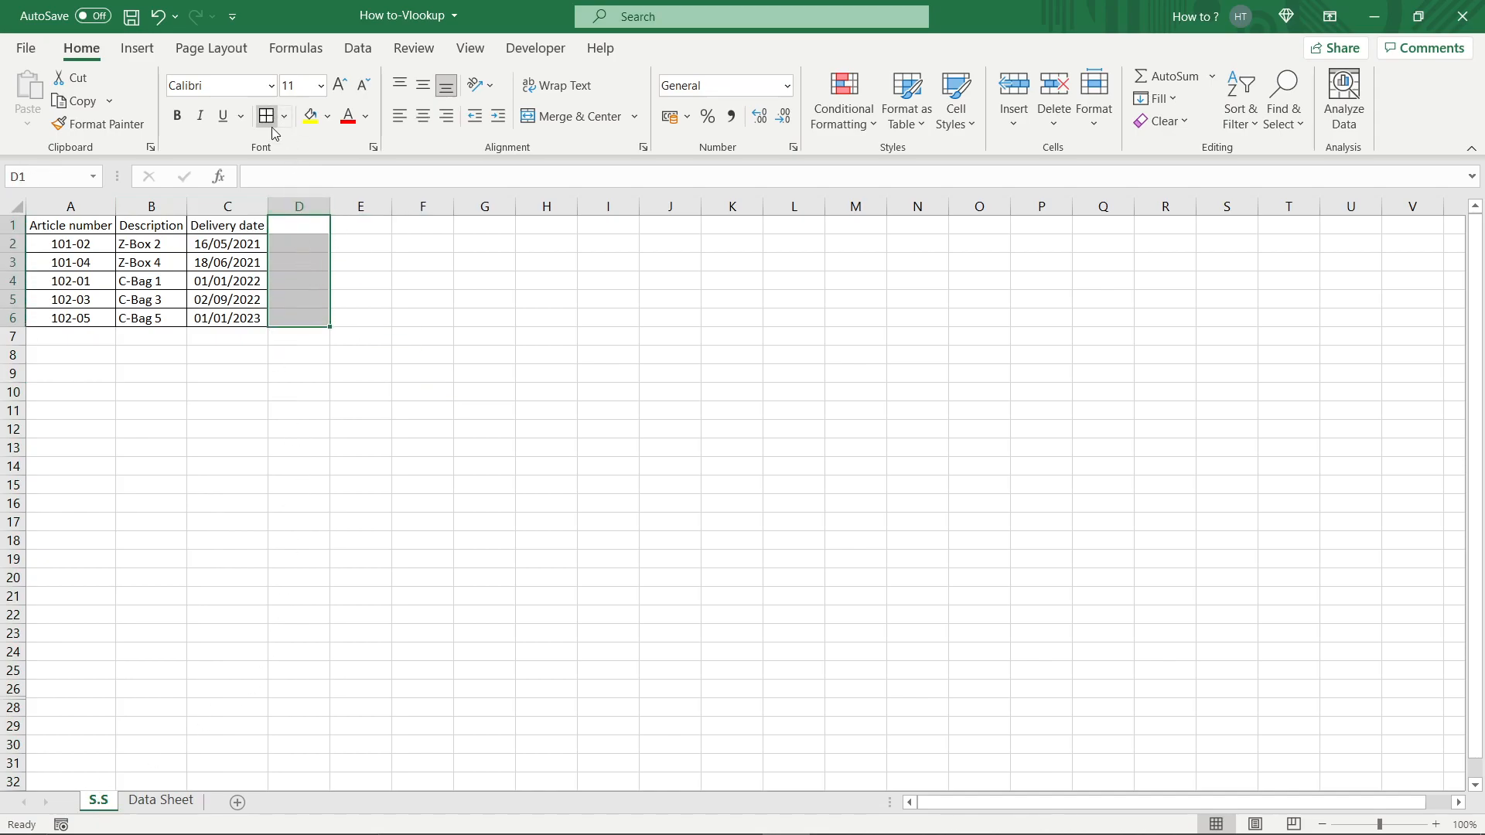
pyautogui.click(314, 224)
pyautogui.write('Rem')
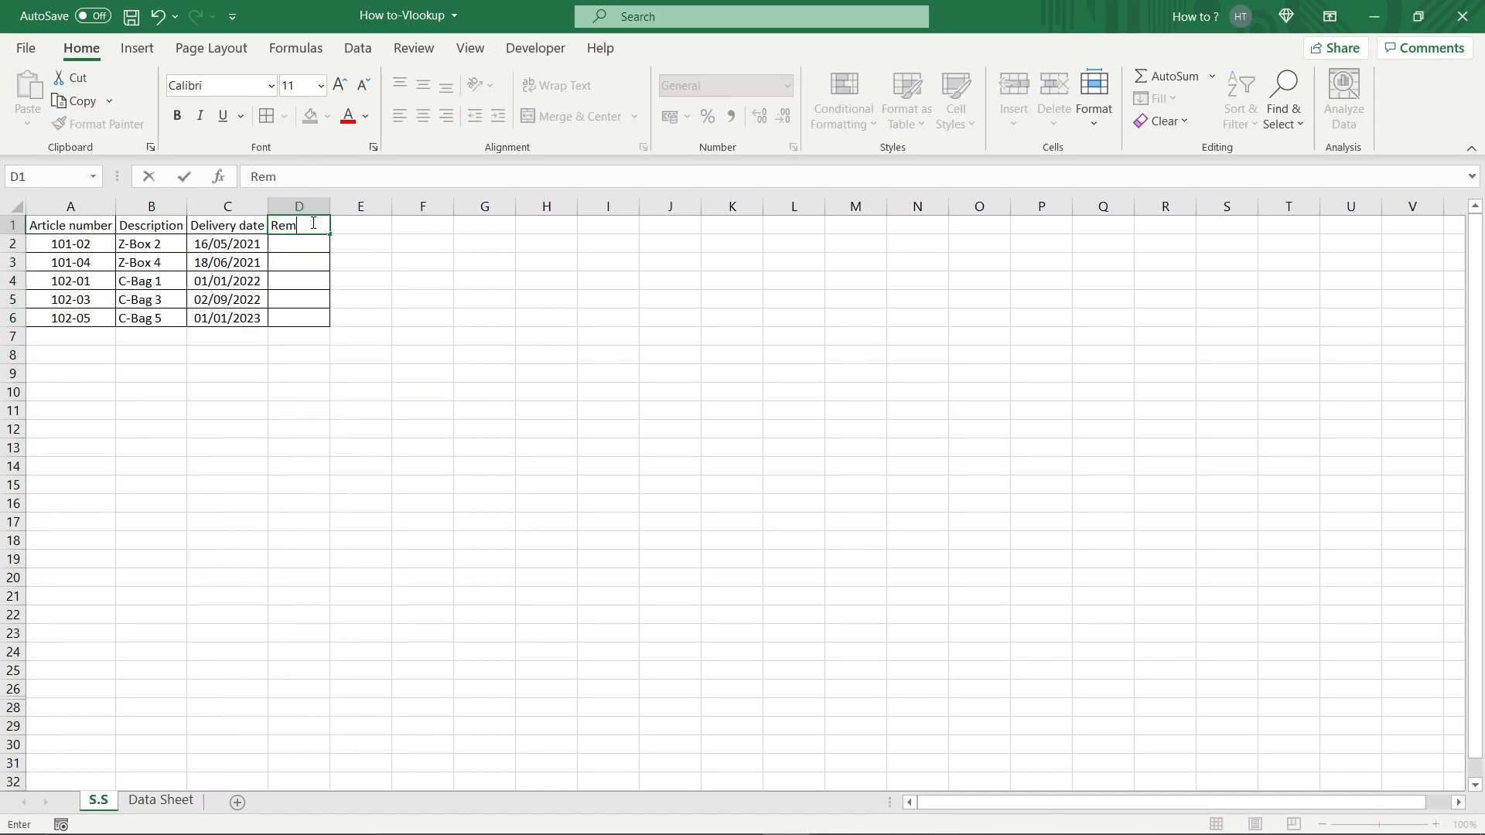
pyautogui.write('arks')
# Copy the Remarks column D1:D6 to the Data Sheet and extend its borders down to row 10.
pyautogui.click(397, 281)
pyautogui.moveTo(313, 227); pyautogui.dragTo(316, 321)
pyautogui.hotkey('ctrl', 'c')
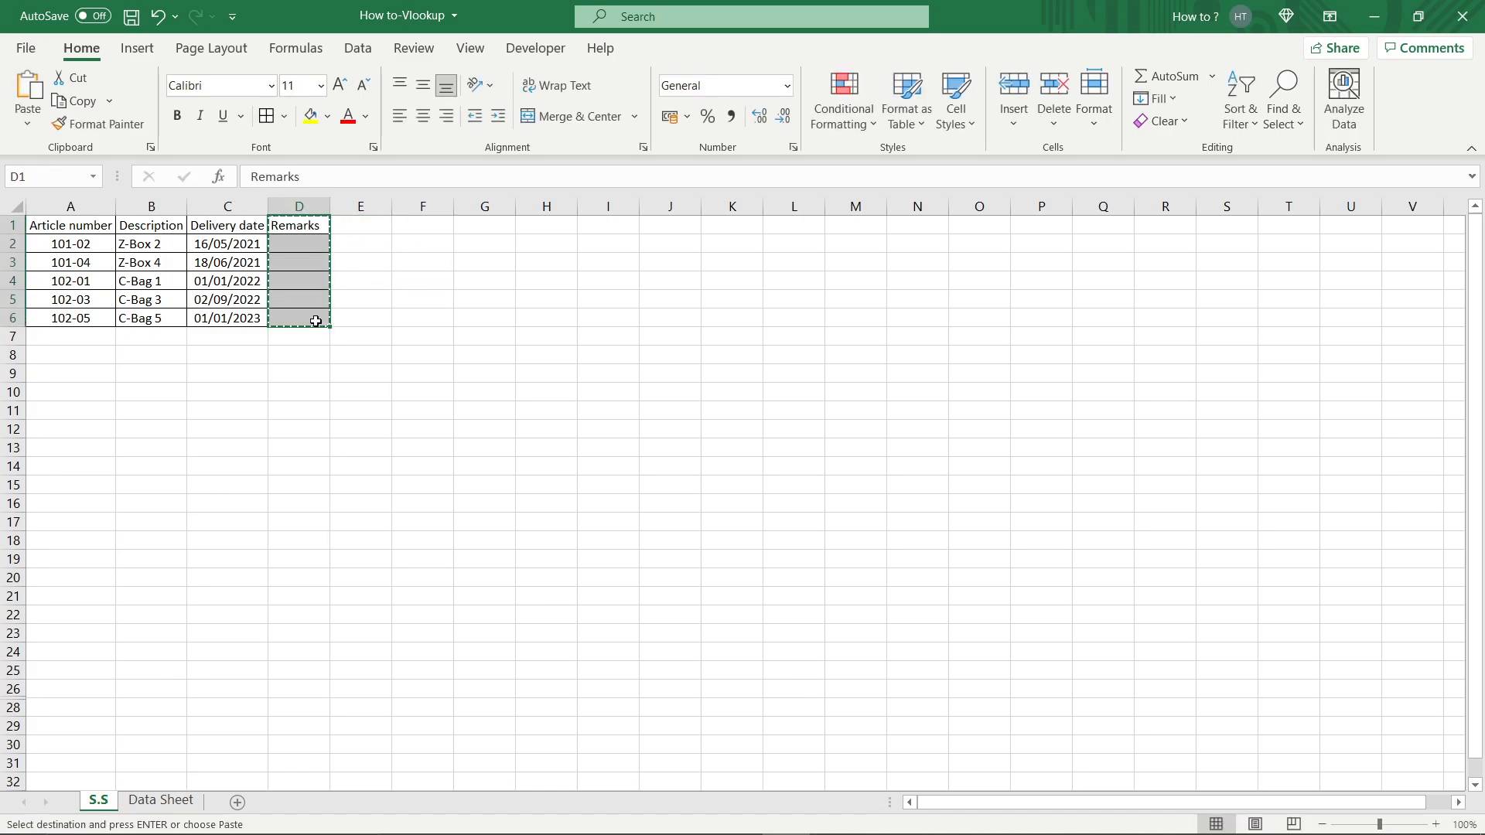
pyautogui.click(190, 807)
pyautogui.click(308, 227)
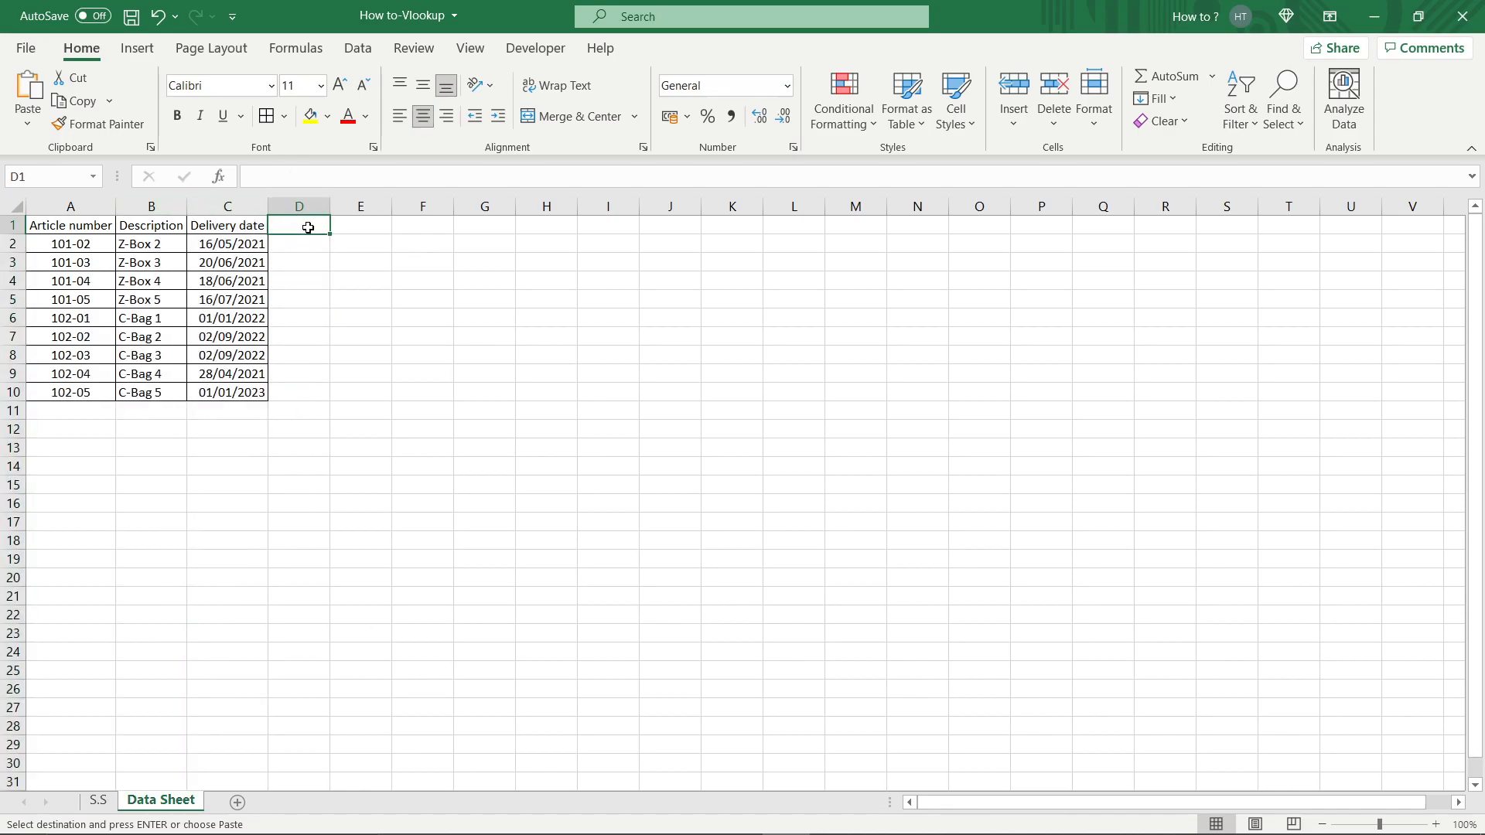
pyautogui.hotkey('ctrl', 'v')
pyautogui.moveTo(310, 316); pyautogui.dragTo(300, 390)
pyautogui.click(267, 116)
pyautogui.click(484, 281)
# Fill the Data Sheet remarks: delay for rows 2, 4, 5 and 6, in time for rows 3 and 7 to 10.
pyautogui.click(303, 246)
pyautogui.write('delay')
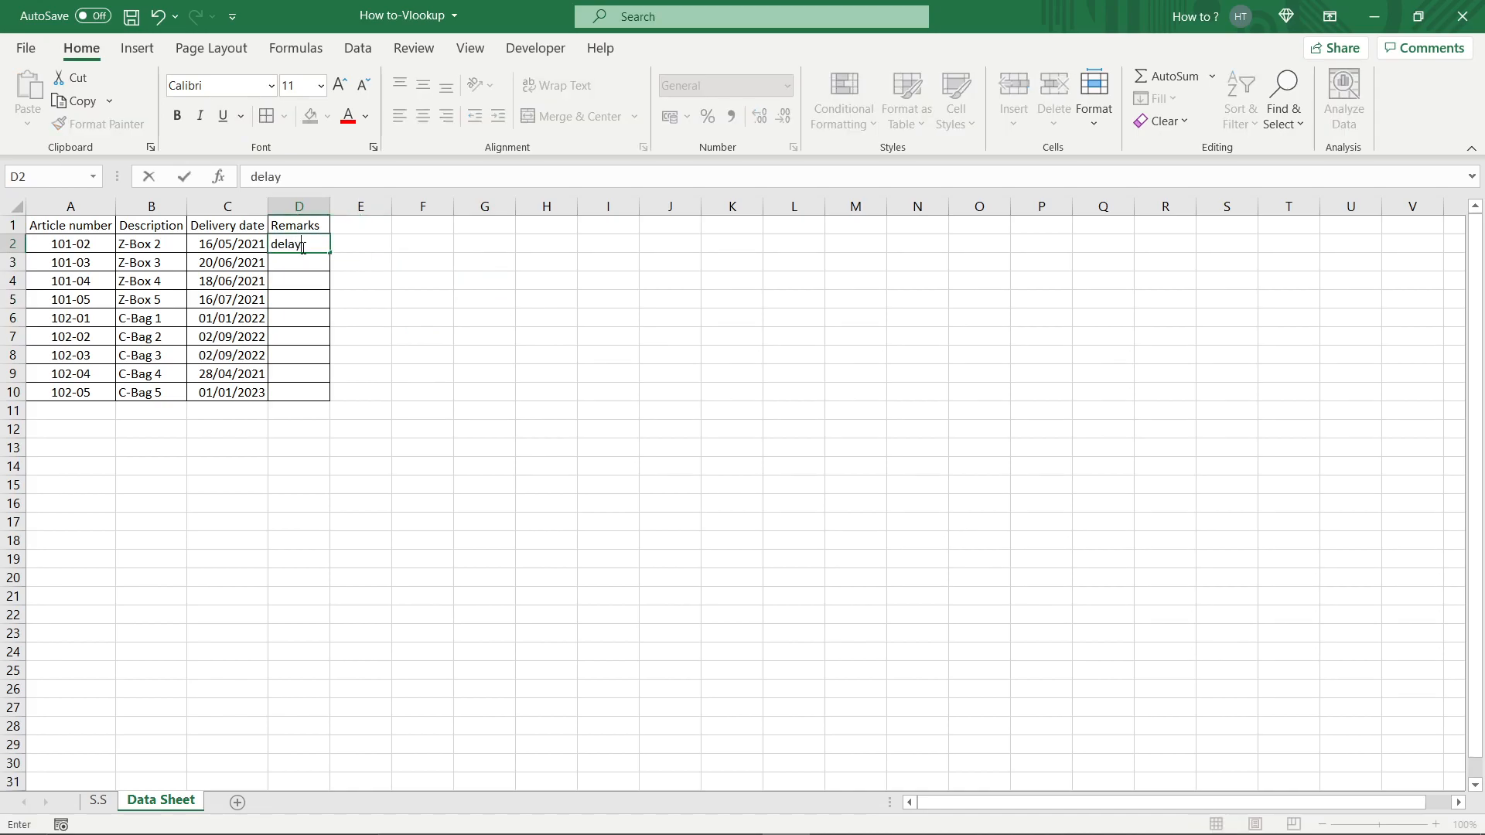
pyautogui.press('Return')
pyautogui.write('in time')
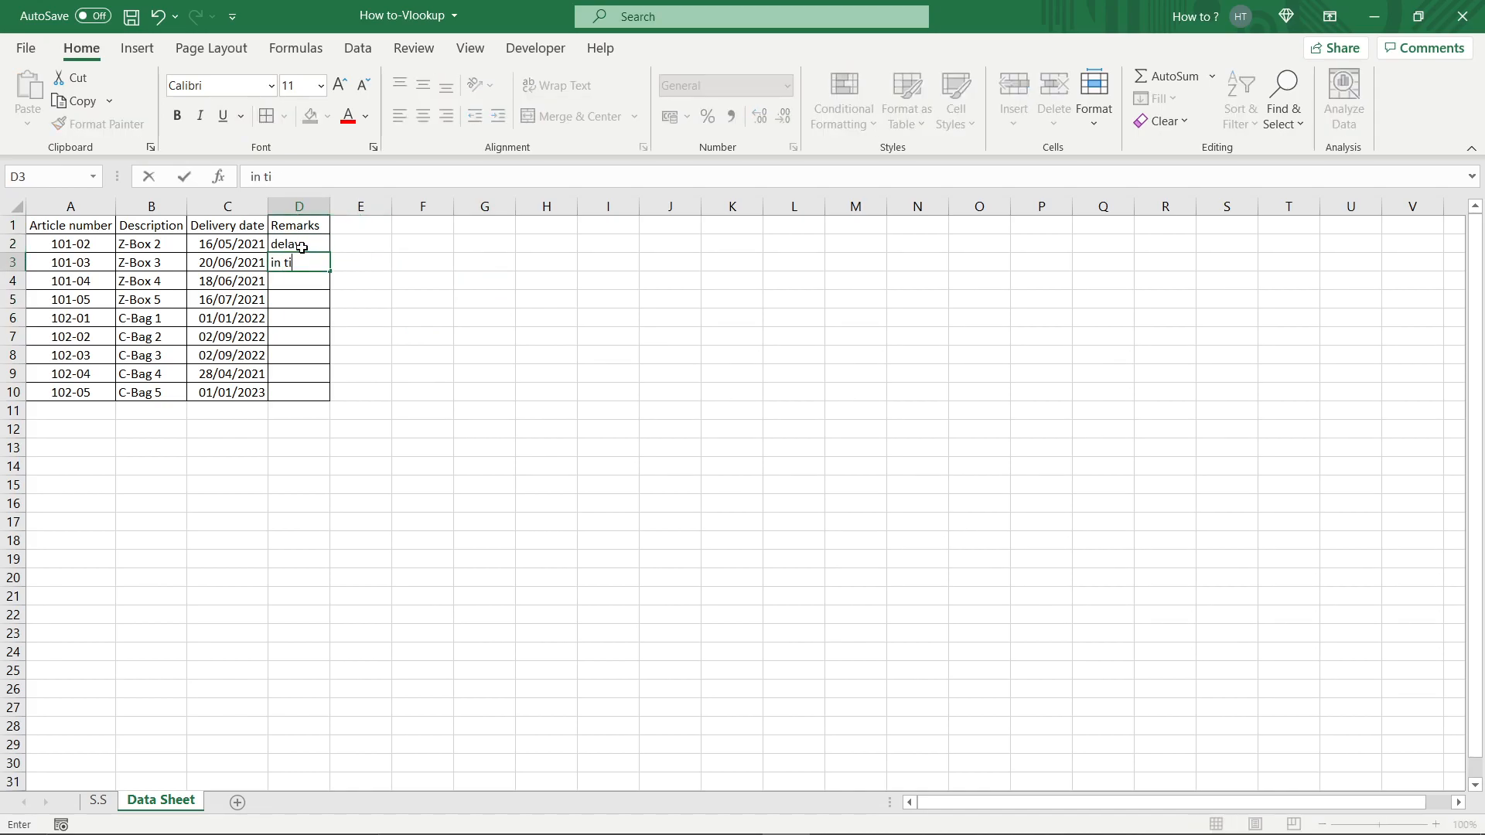
pyautogui.press('Return')
pyautogui.write('delay')
pyautogui.press('Return')
pyautogui.write('d')
pyautogui.press('Return')
pyautogui.write('d')
pyautogui.press('Return')
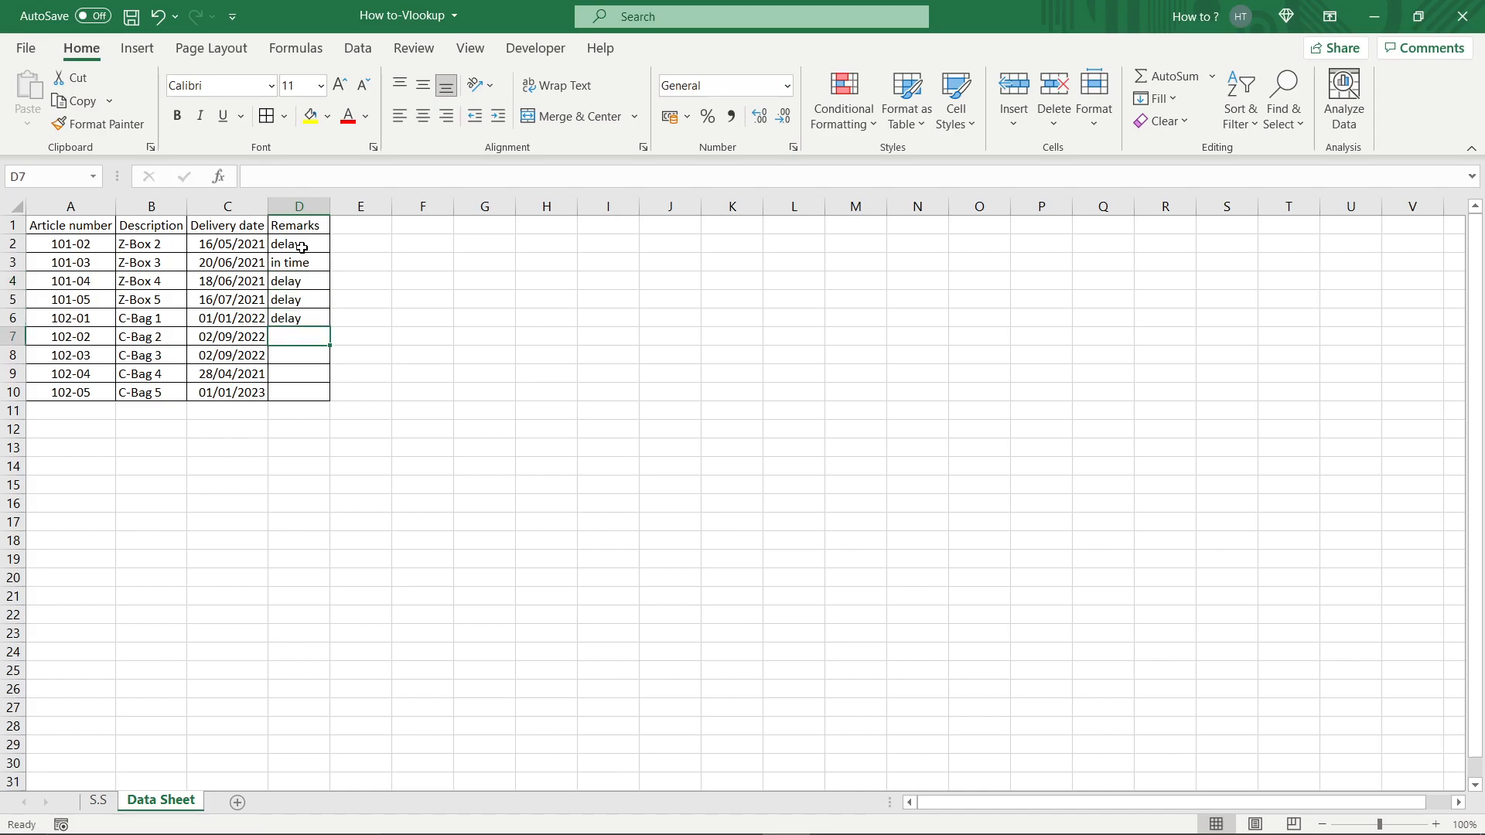
pyautogui.write('i')
pyautogui.press('Return')
pyautogui.write('i')
pyautogui.press('Return')
pyautogui.write('i')
pyautogui.press('Return')
pyautogui.write('i')
pyautogui.press('Return')
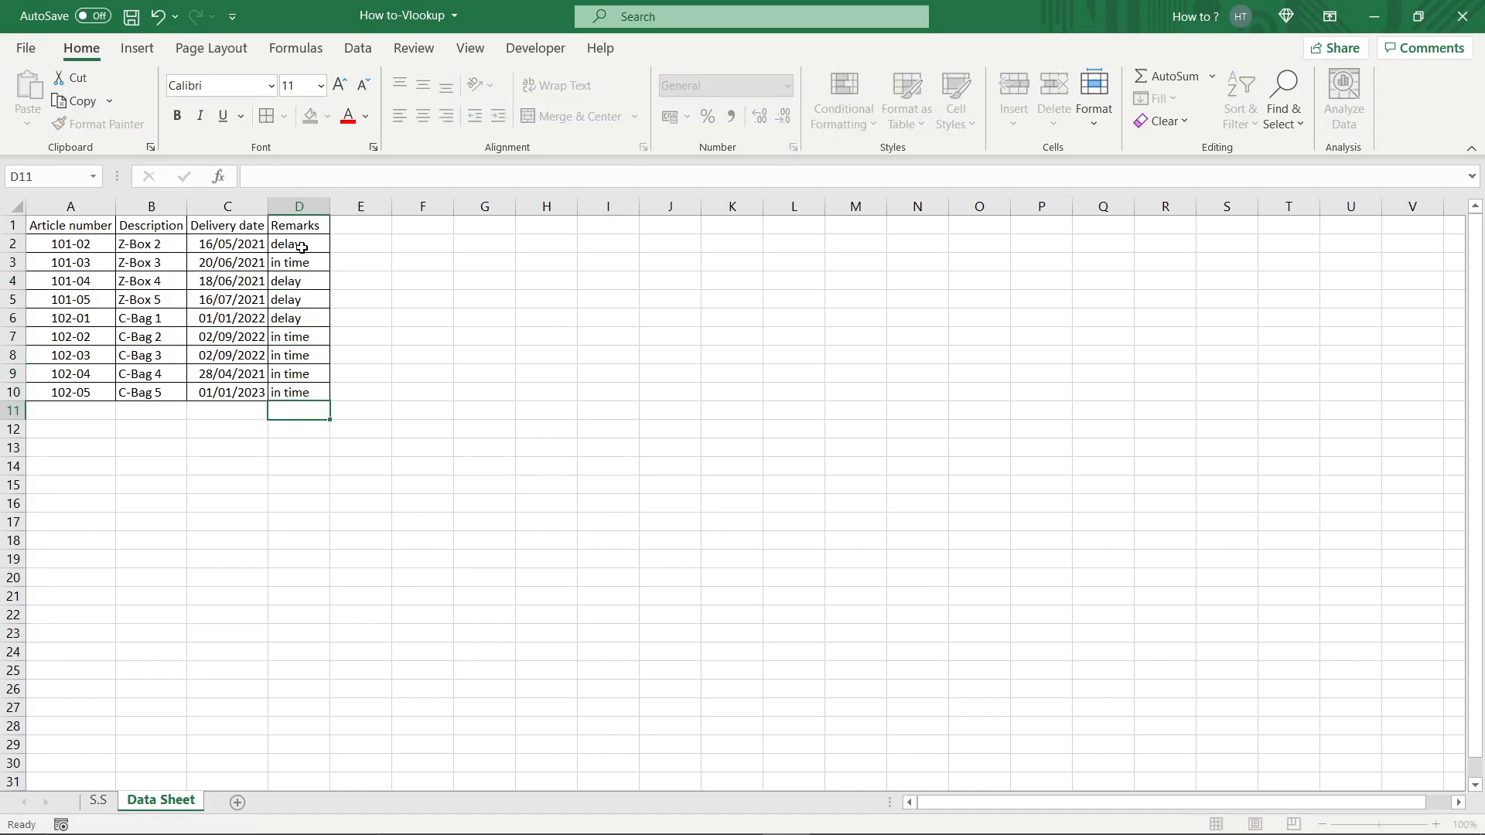
# Begin a VLOOKUP formula in cell D2 of the S.S sheet.
pyautogui.click(98, 801)
pyautogui.moveTo(297, 245); pyautogui.dragTo(297, 263)
pyautogui.click(296, 245)
pyautogui.write('=v')
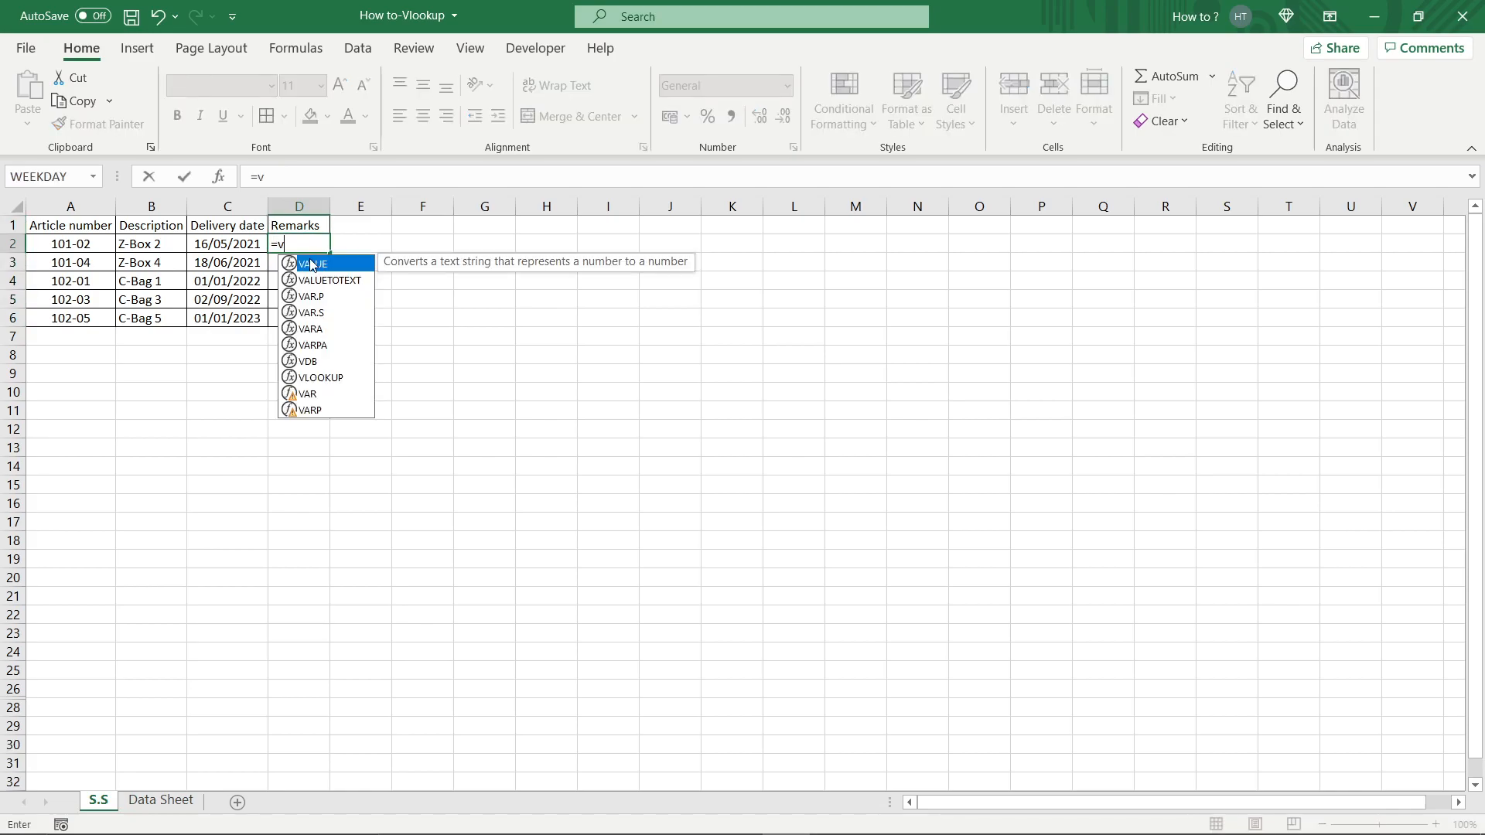
pyautogui.click(323, 379)
pyautogui.doubleClick(323, 378)
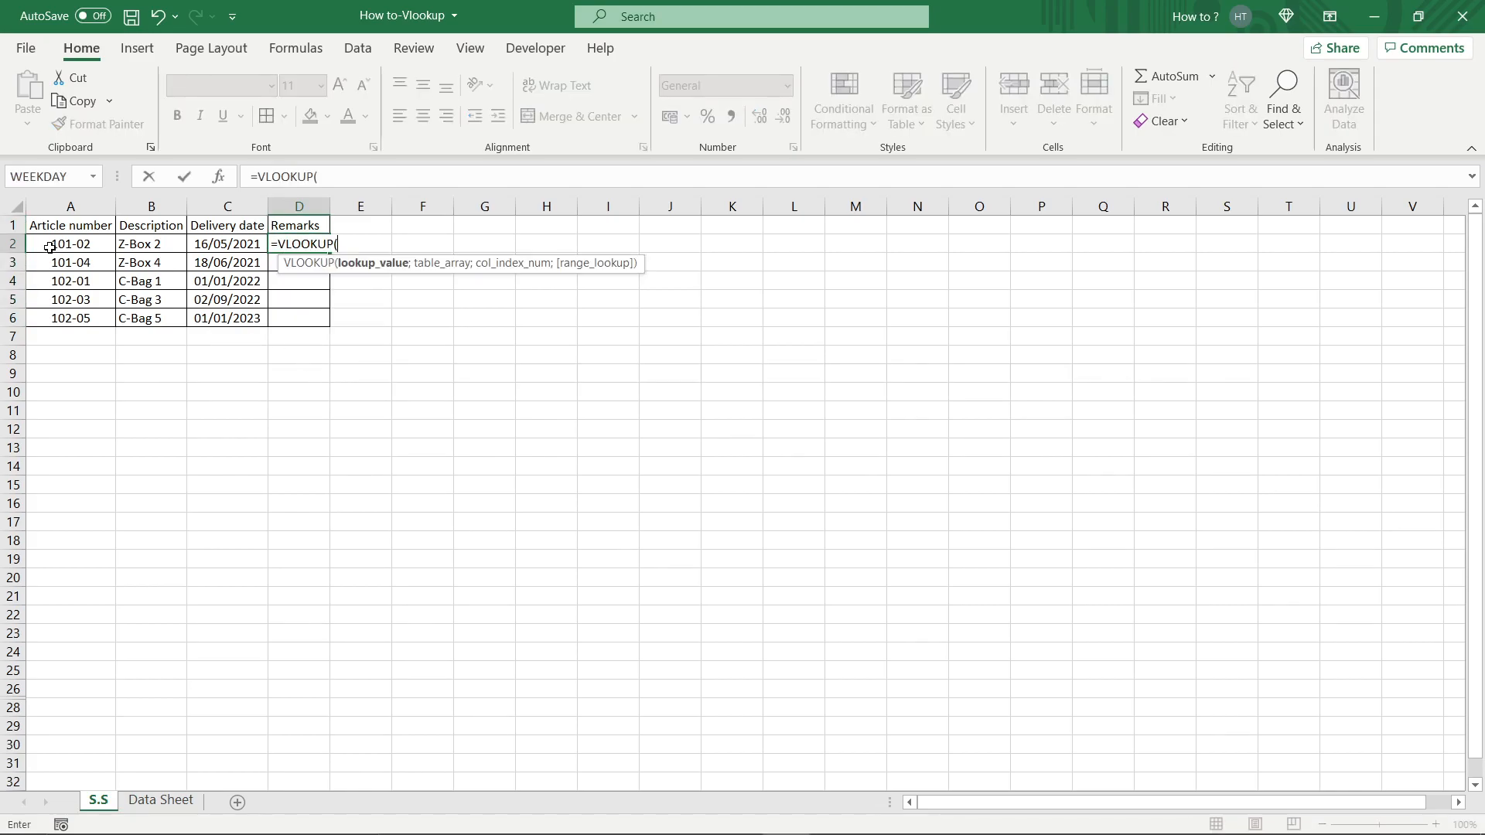
pyautogui.click(73, 244)
pyautogui.write(';')
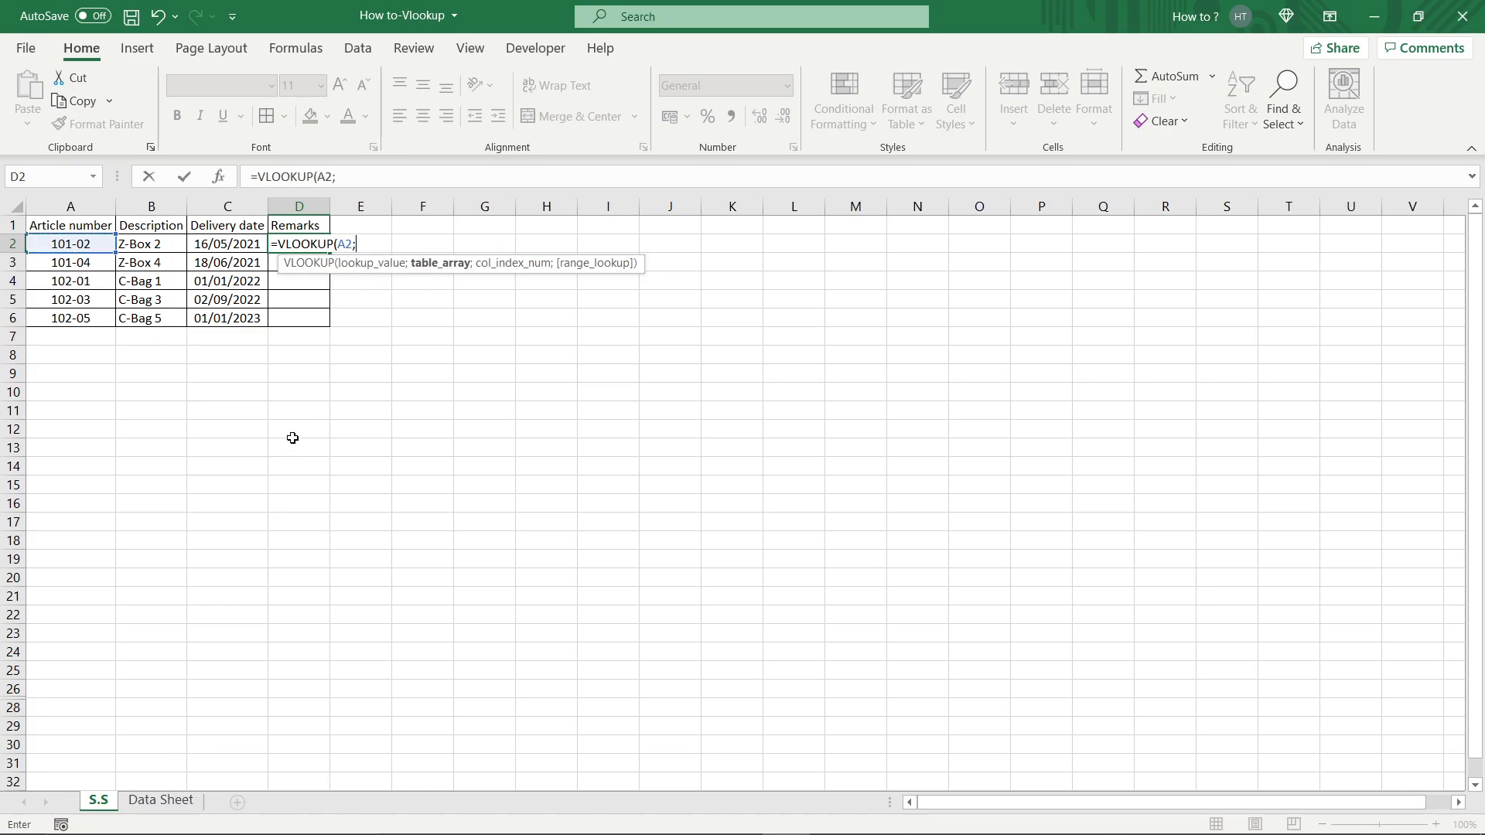
pyautogui.press('BackSpace')
pyautogui.press('BackSpace')
pyautogui.press('BackSpace')
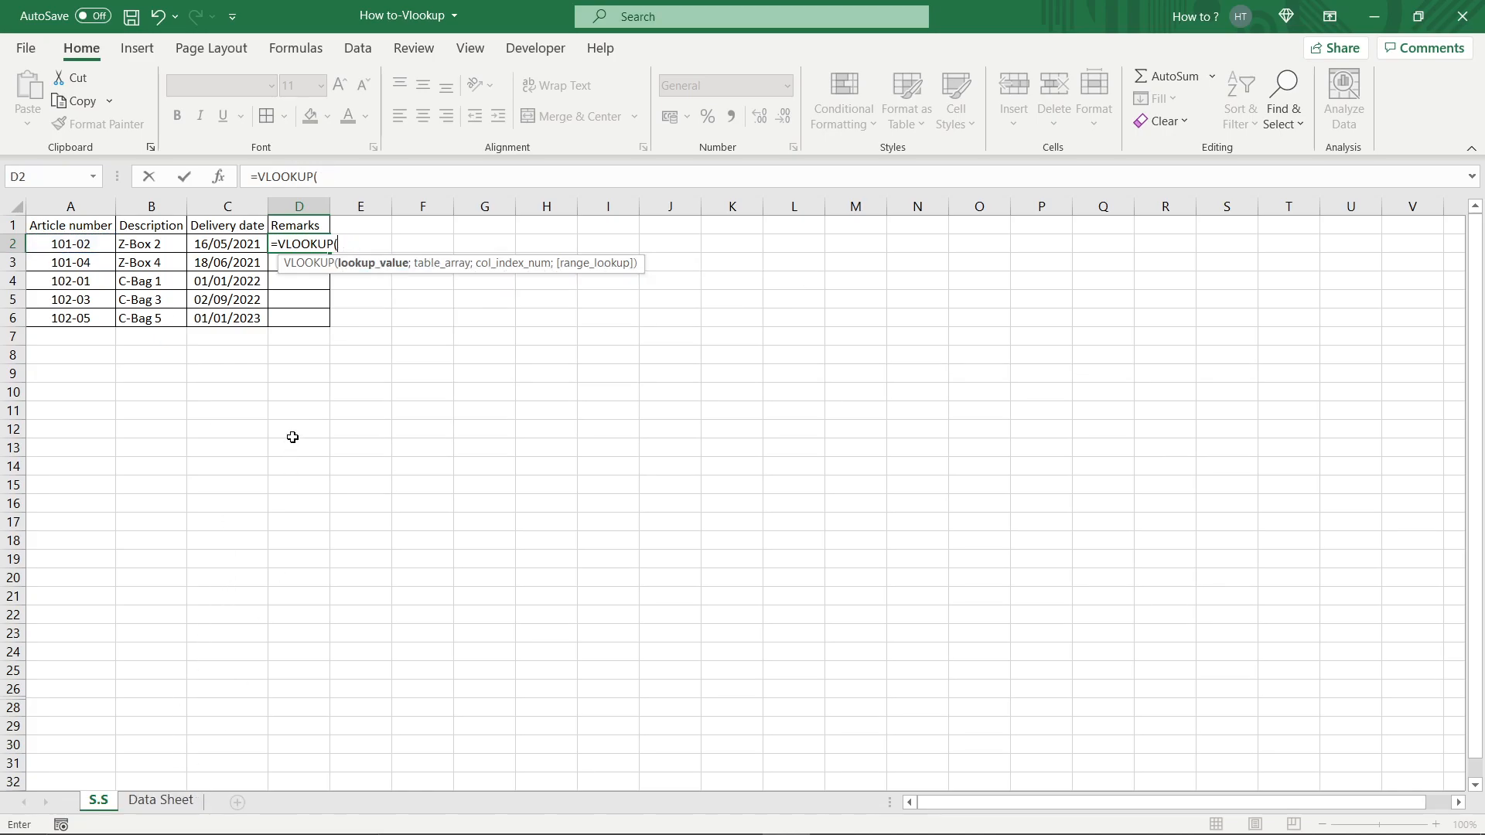
# Complete D2's formula as VLOOKUP of B2 in 'Data Sheet'!B:C, column 3, FALSE, and fill it down to D6.
pyautogui.click(152, 245)
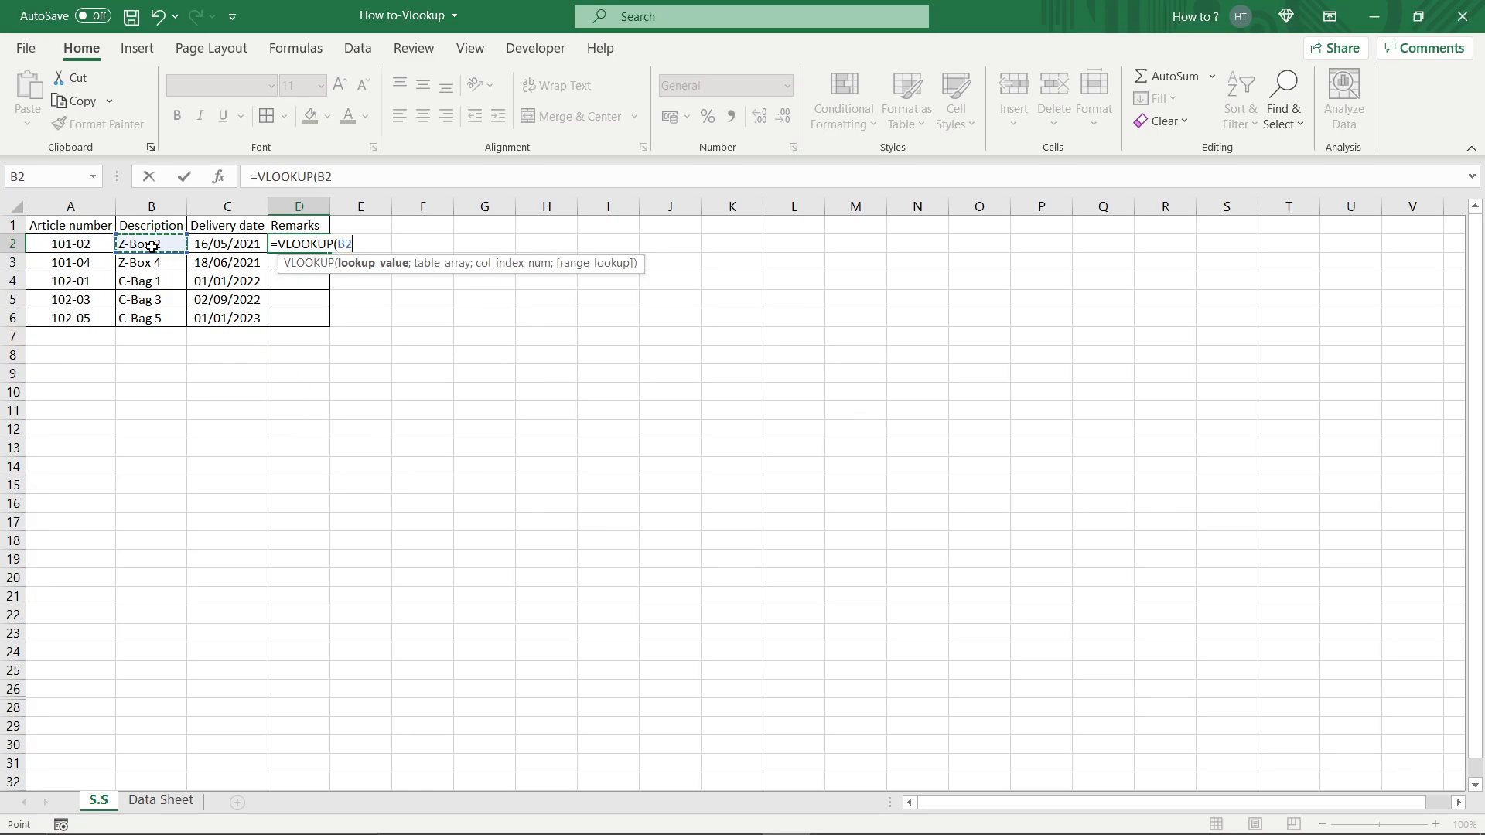
pyautogui.write(';')
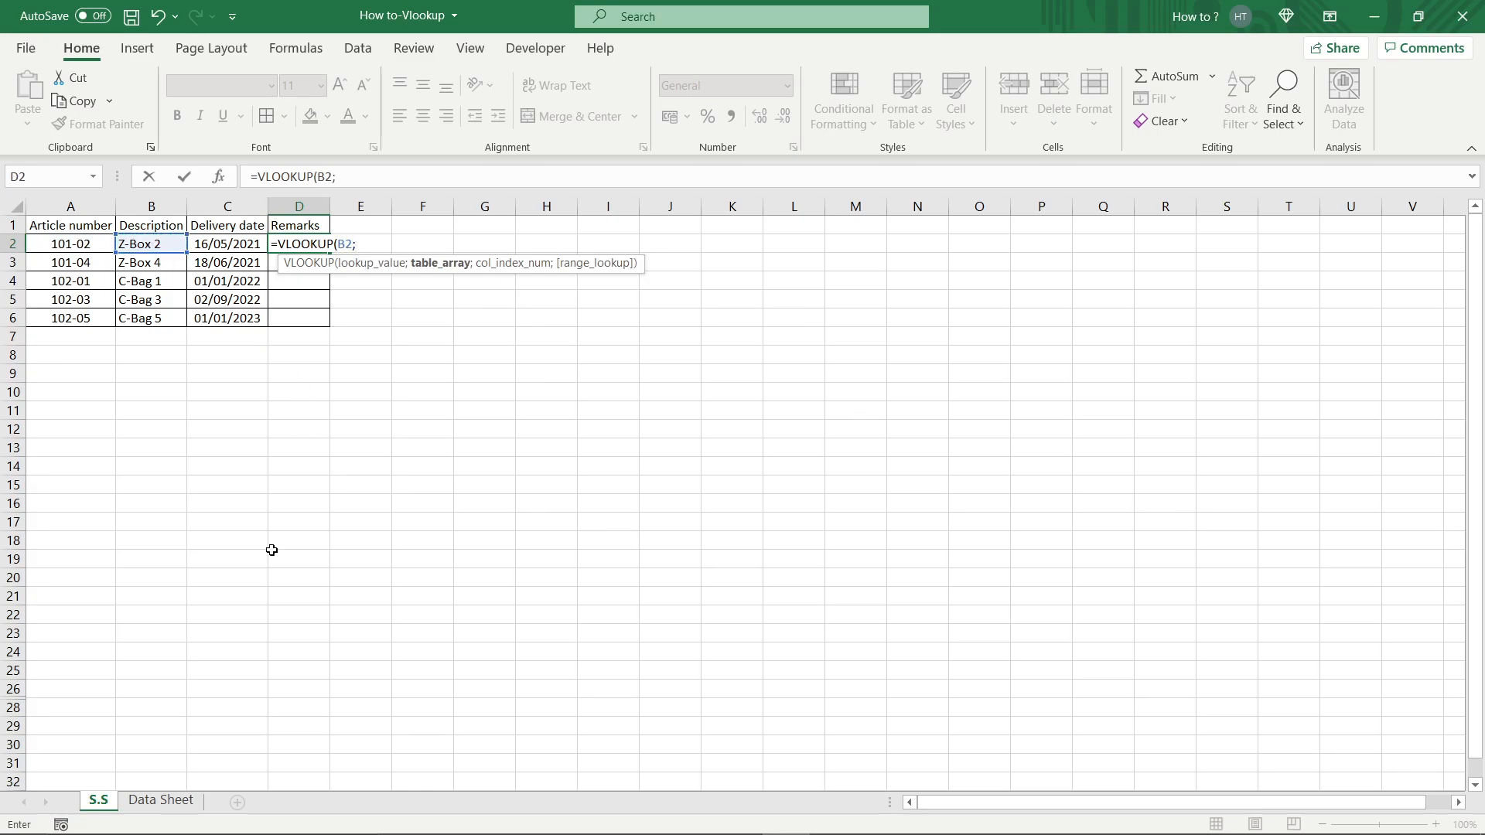
pyautogui.click(161, 801)
pyautogui.click(162, 207)
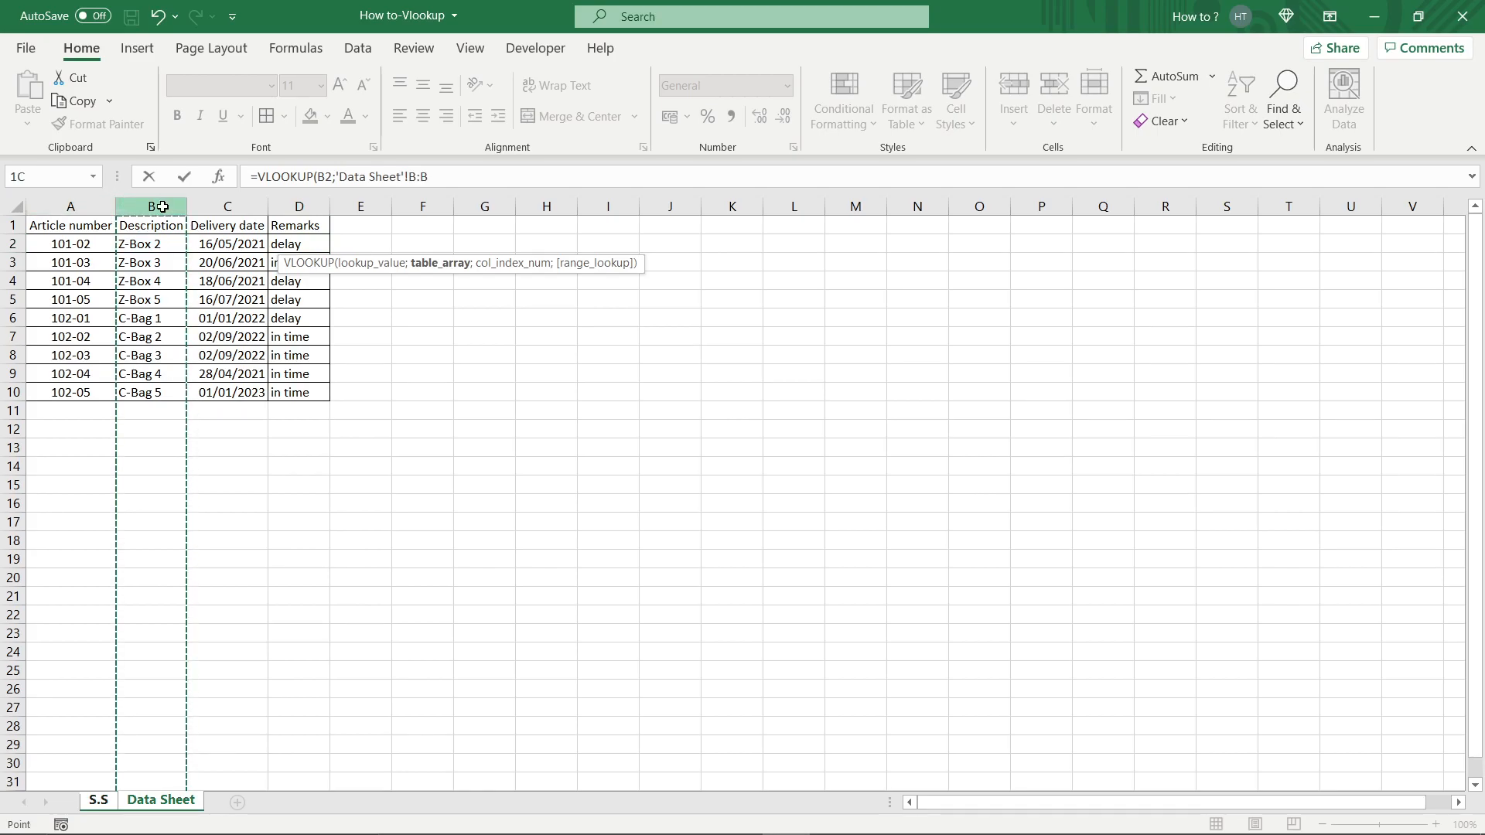
pyautogui.moveTo(167, 207); pyautogui.dragTo(203, 474)
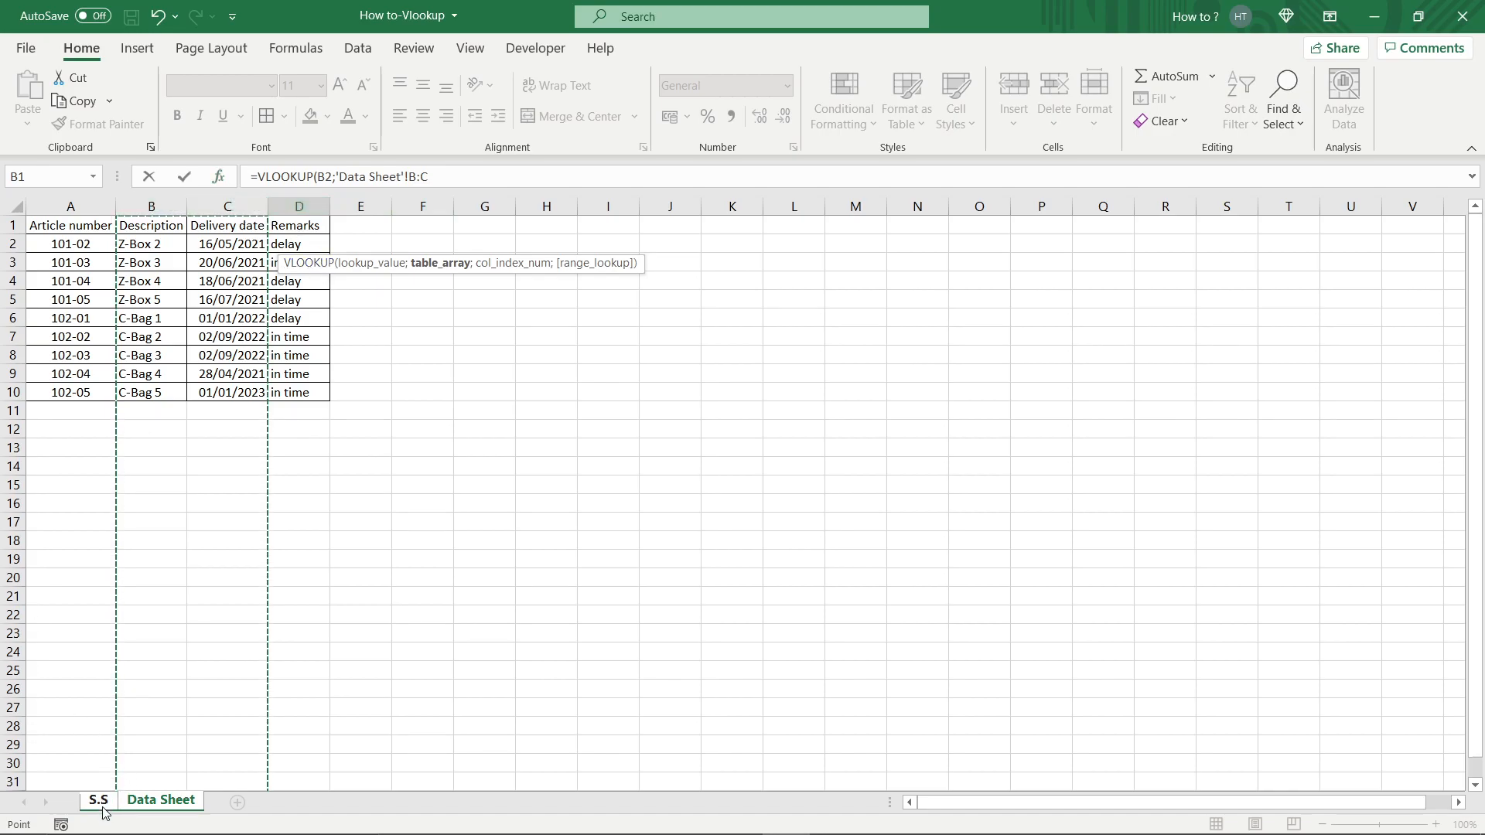
pyautogui.write(';3;')
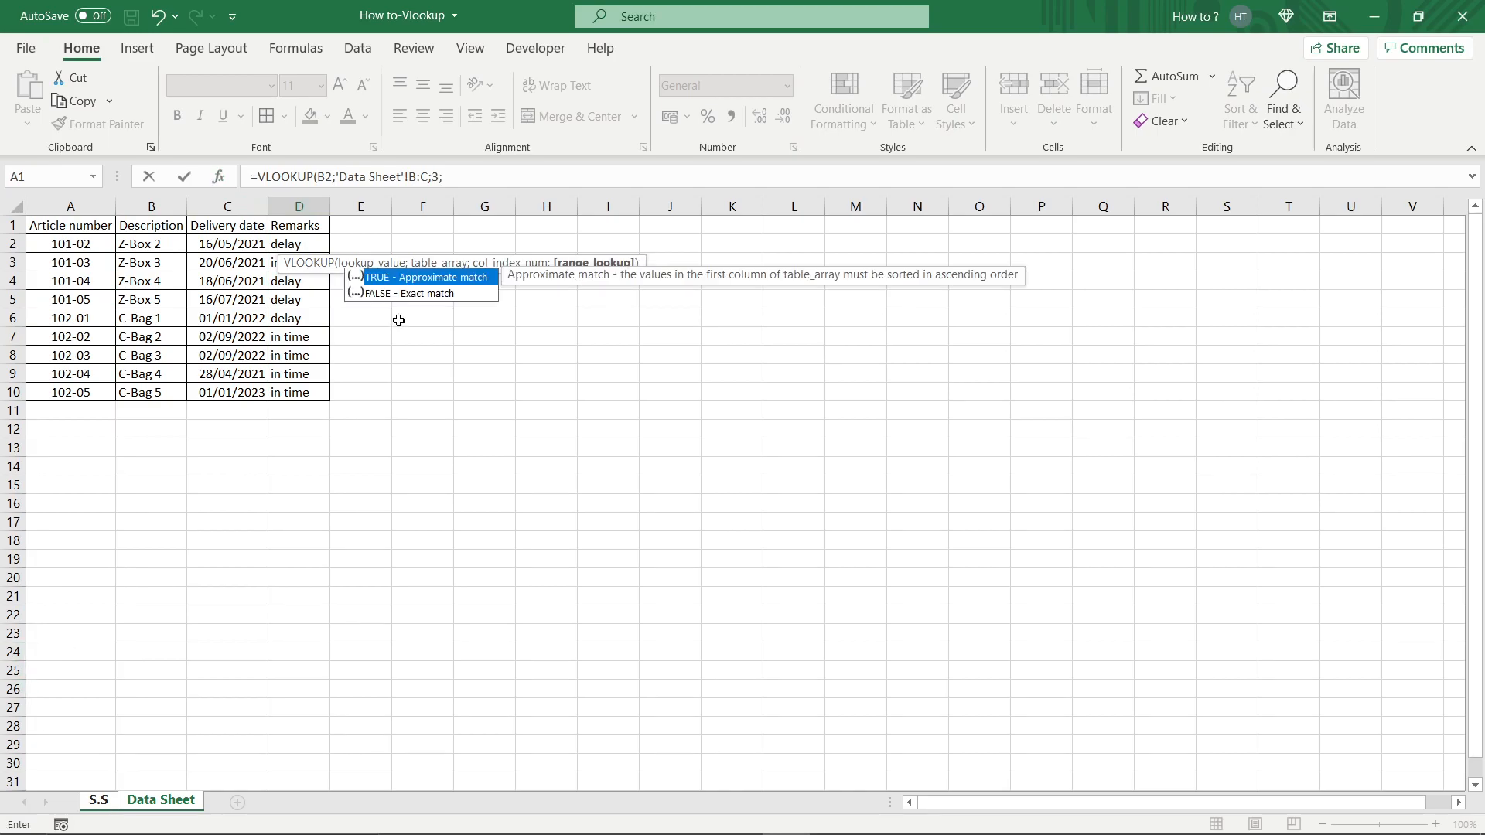
pyautogui.doubleClick(408, 298)
pyautogui.press('Return')
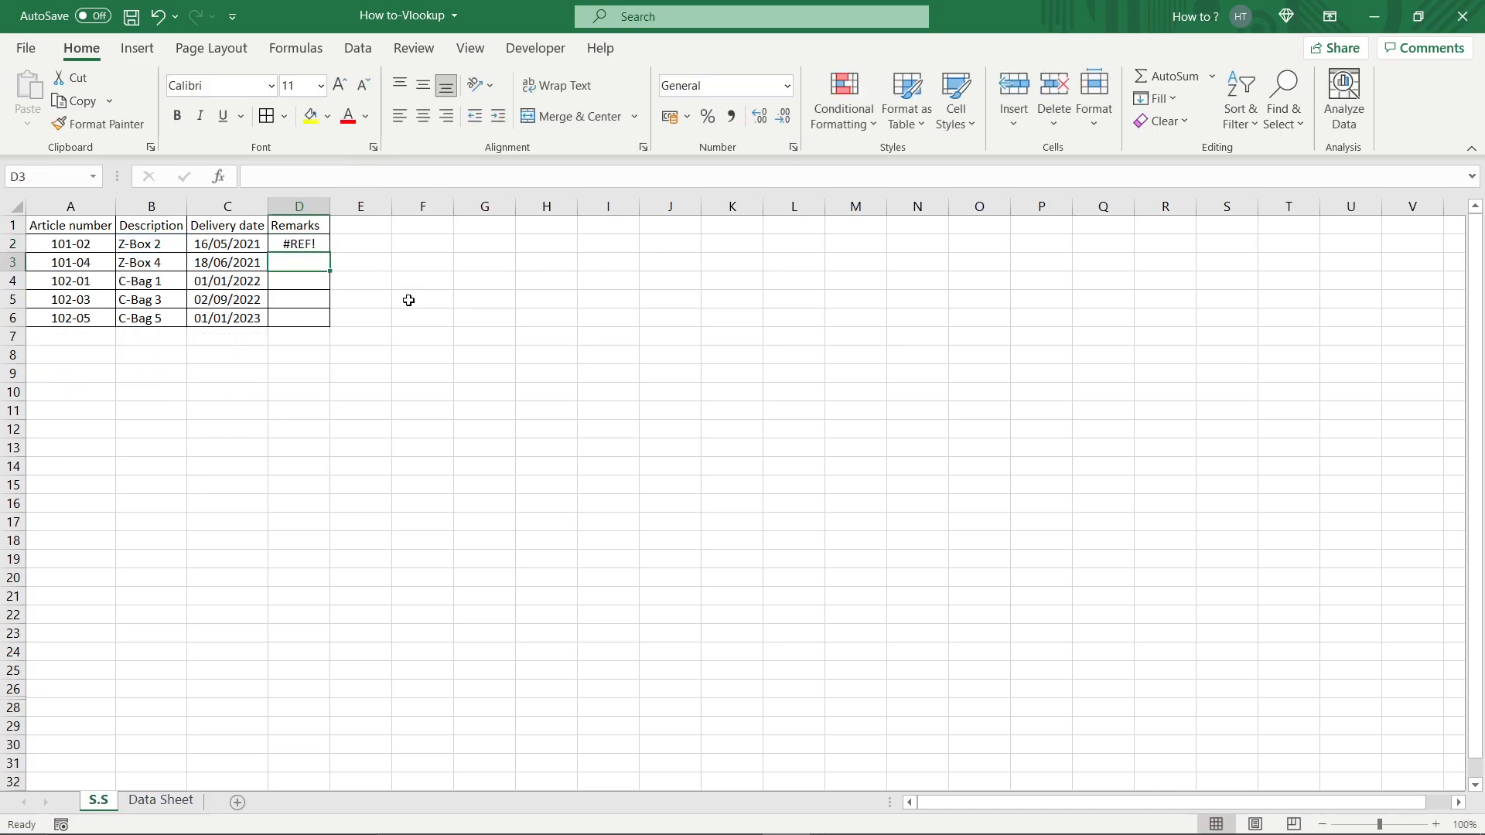
pyautogui.click(321, 243)
pyautogui.doubleClick(331, 256)
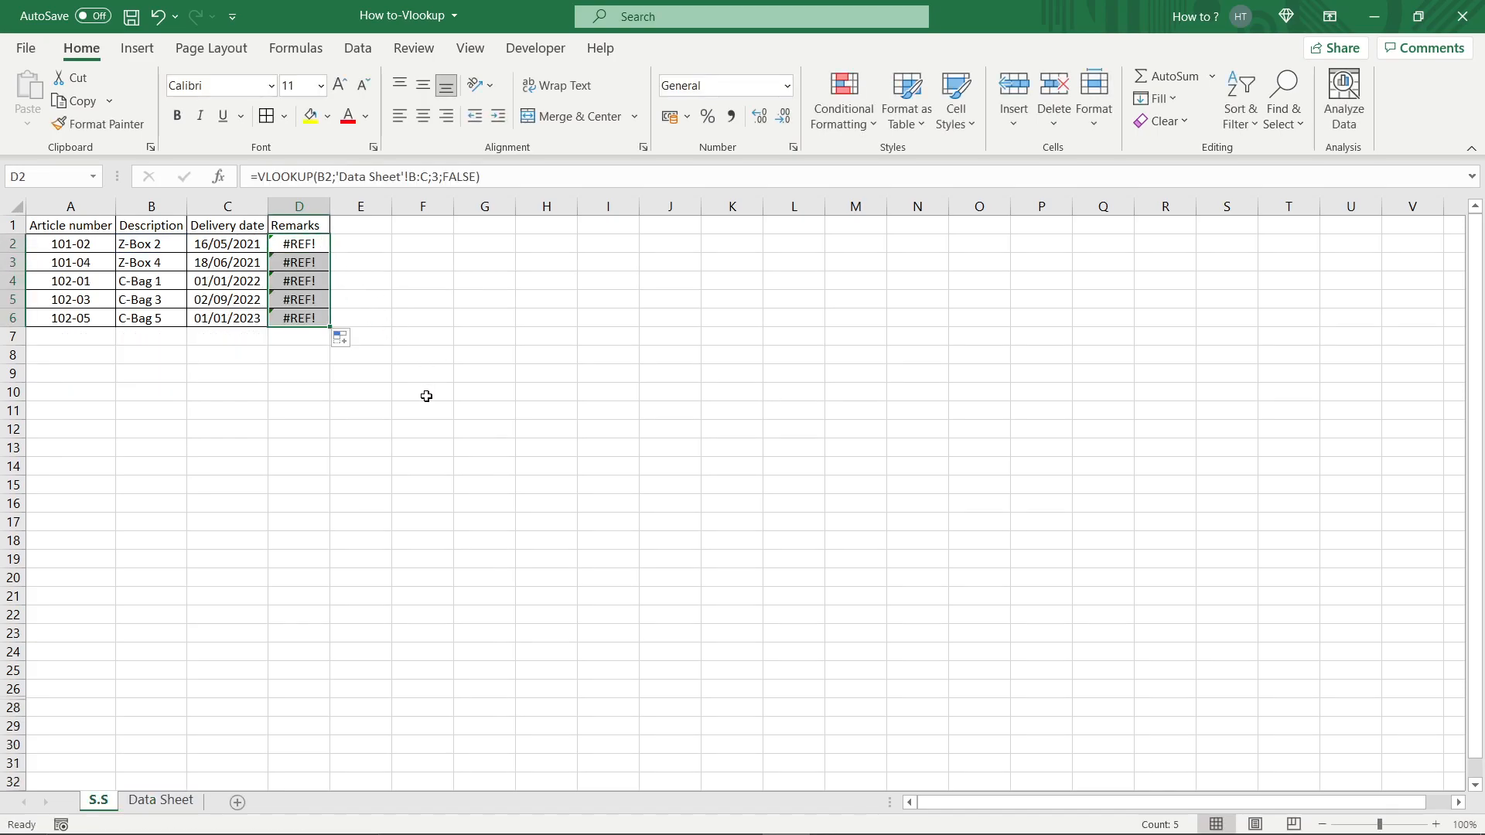
# Change the table range in D2's VLOOKUP formula to columns B:D of the Data Sheet.
pyautogui.click(304, 245)
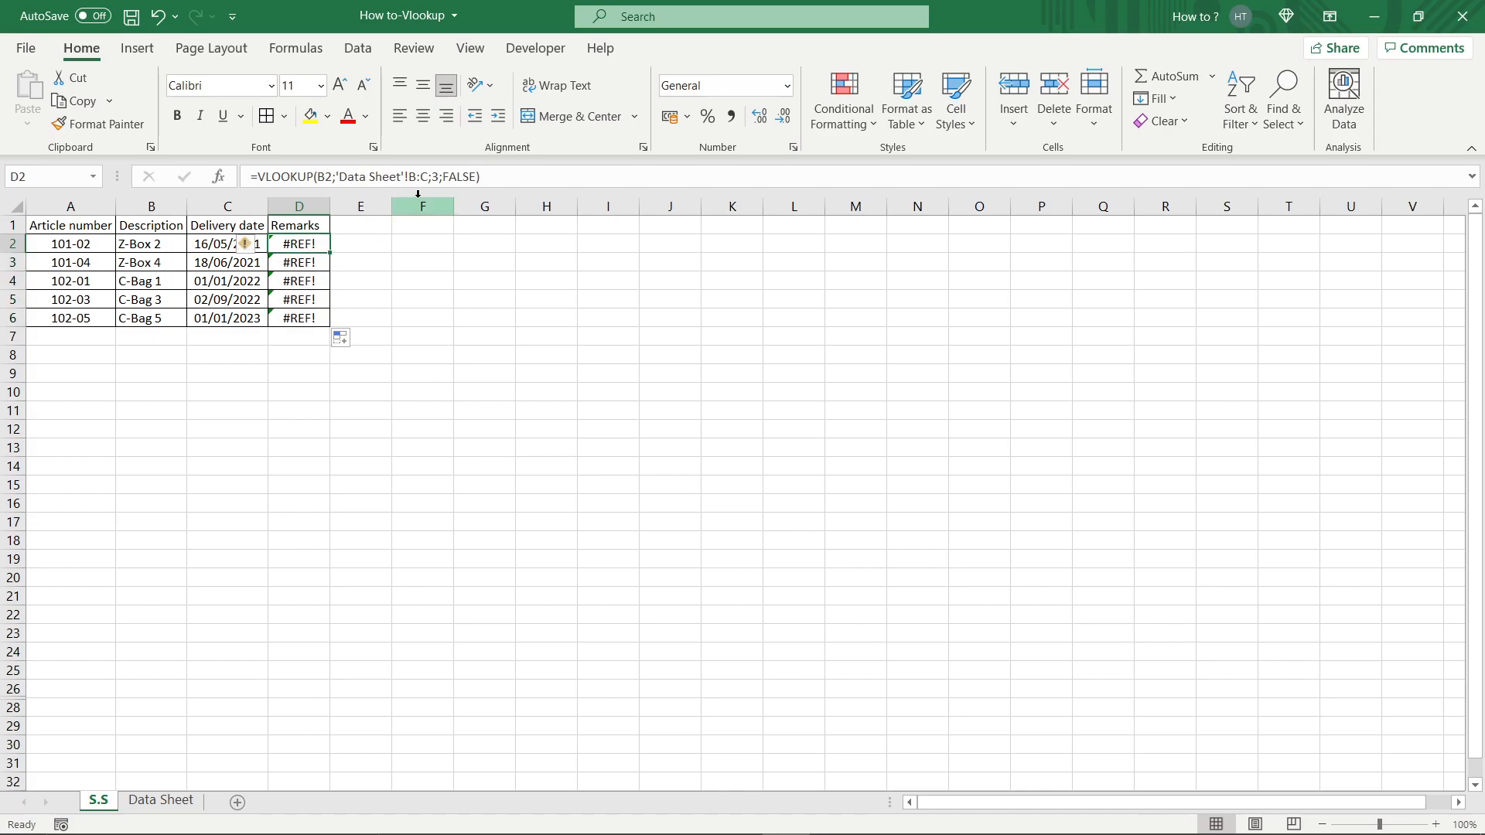
pyautogui.moveTo(427, 178); pyautogui.dragTo(336, 178)
pyautogui.press('BackSpace')
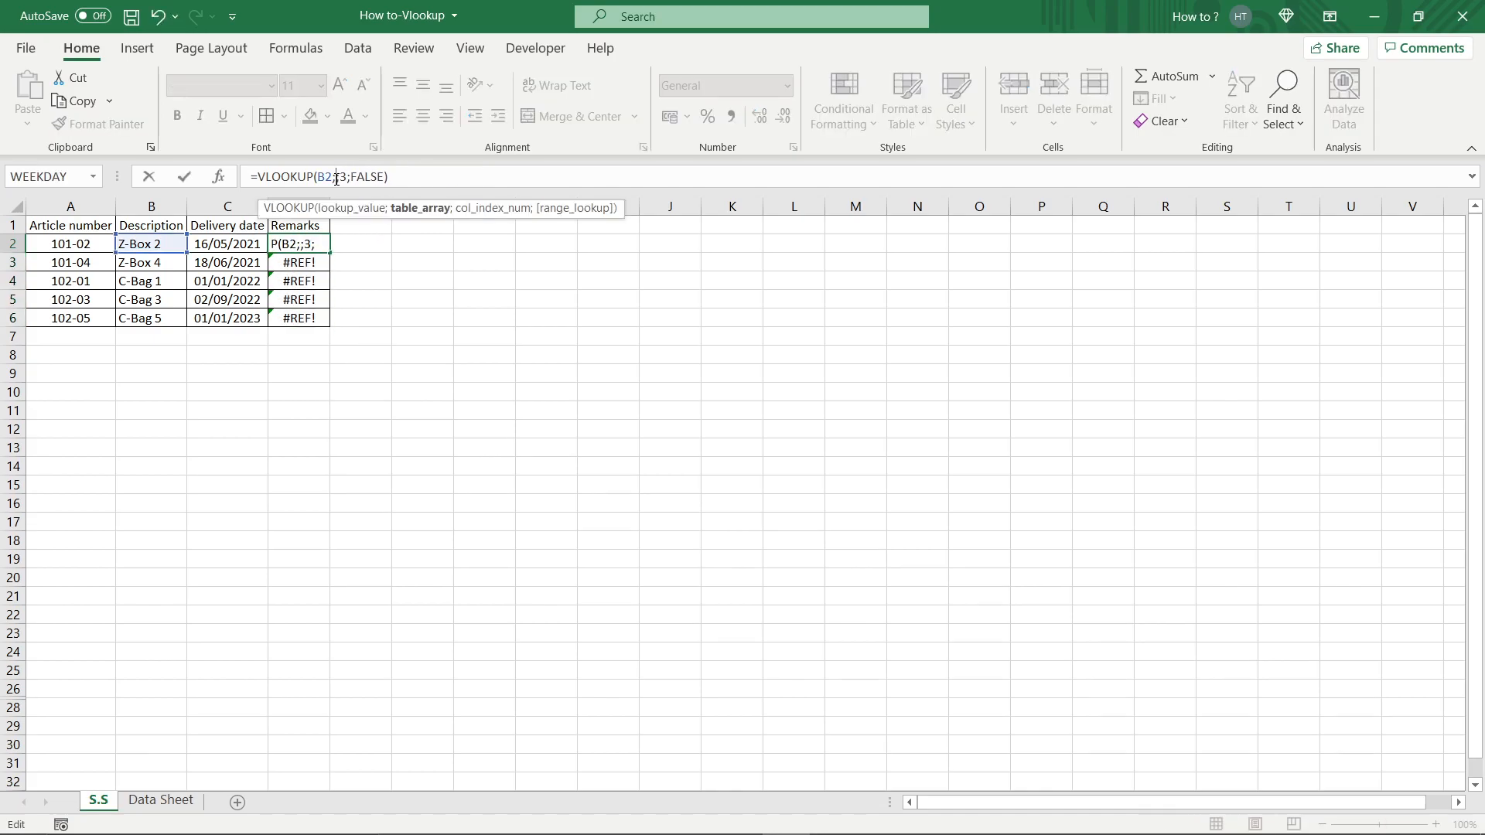
pyautogui.click(153, 801)
pyautogui.moveTo(152, 206); pyautogui.dragTo(275, 206)
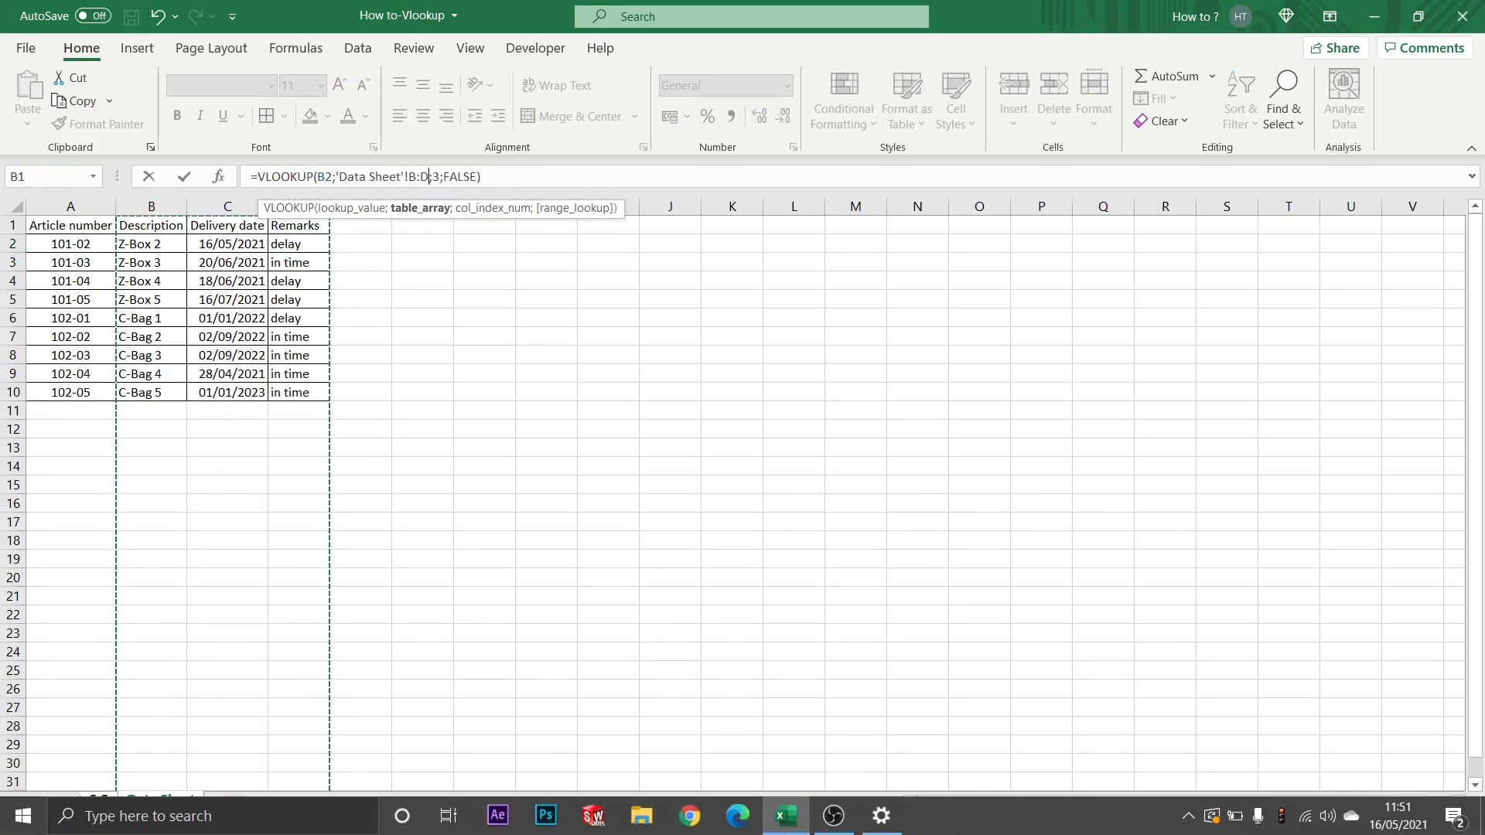
pyautogui.press('Escape')
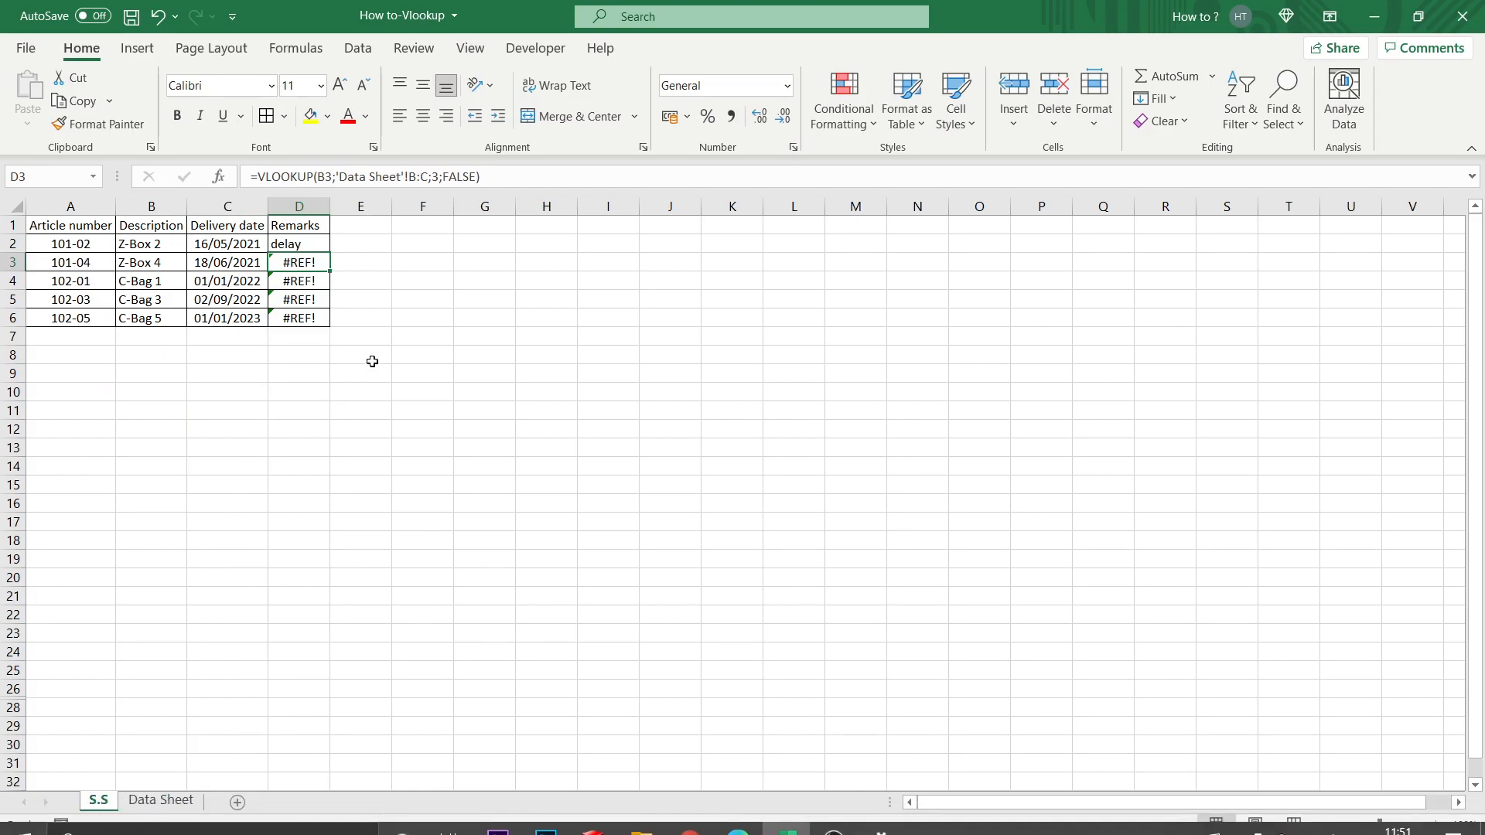
# Fill the corrected remarks formula from D2 down to D6.
pyautogui.click(324, 246)
pyautogui.doubleClick(333, 252)
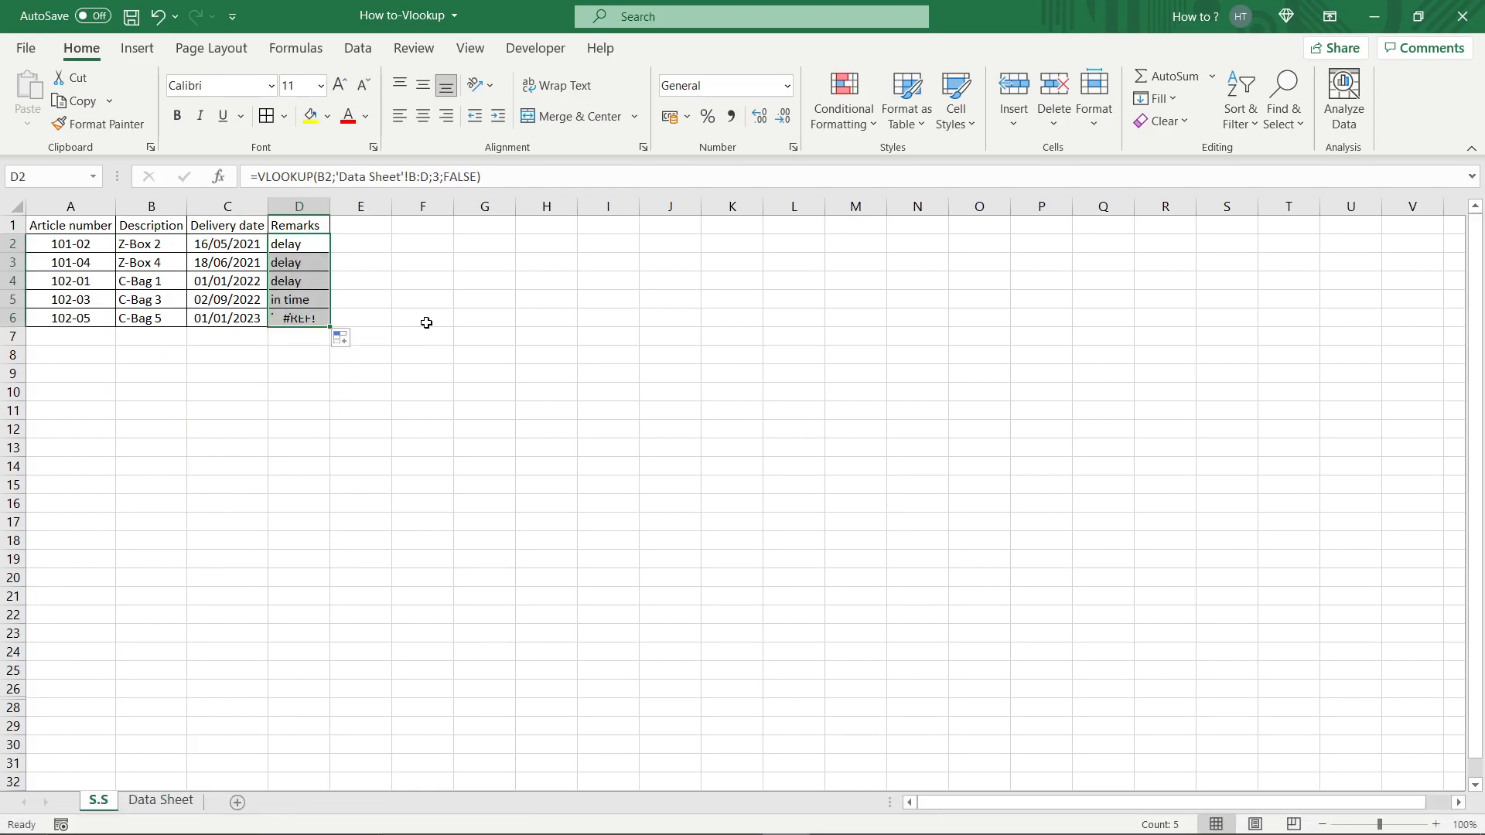
pyautogui.click(429, 321)
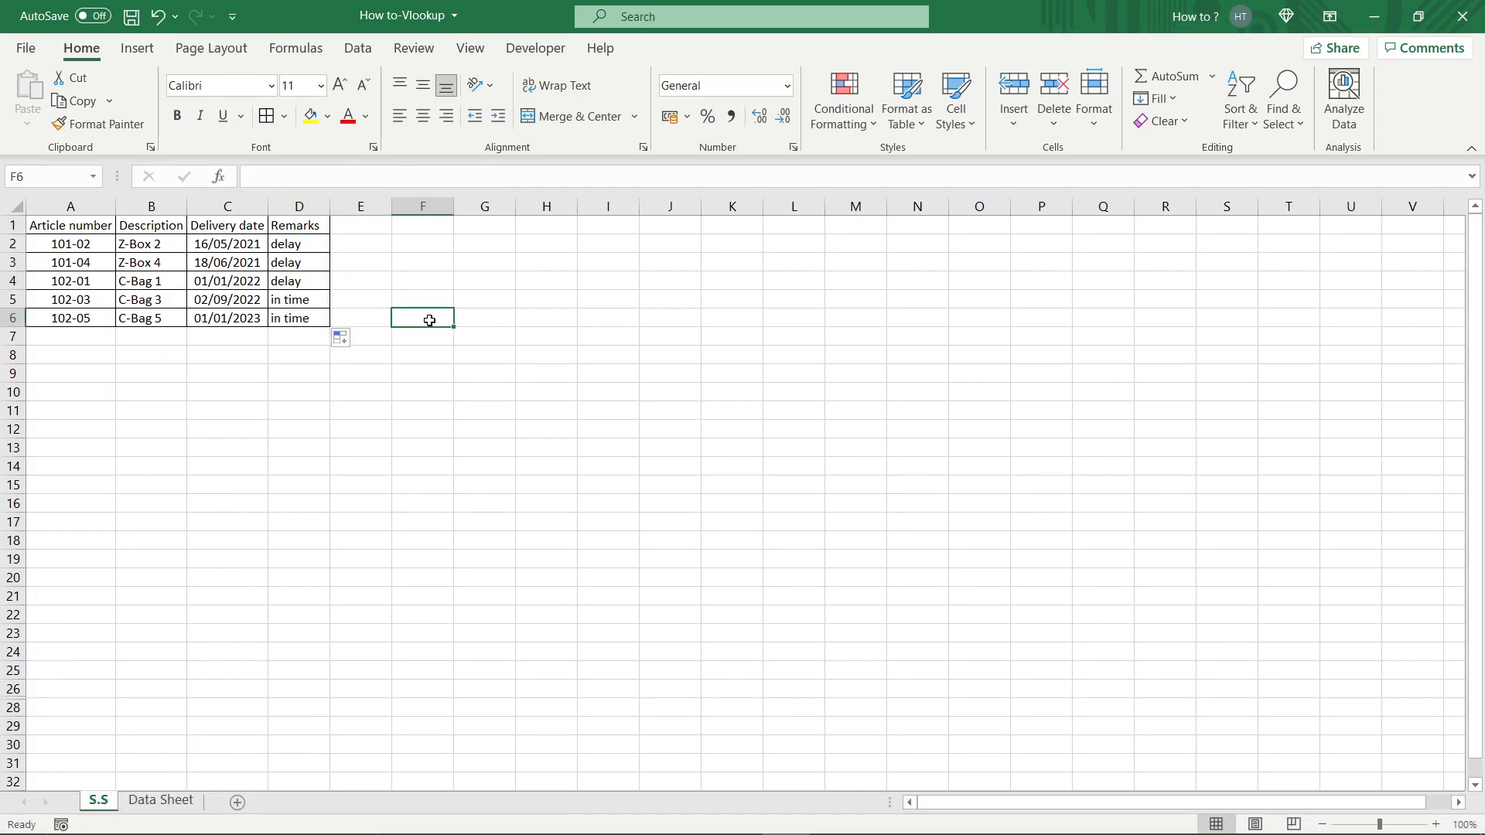